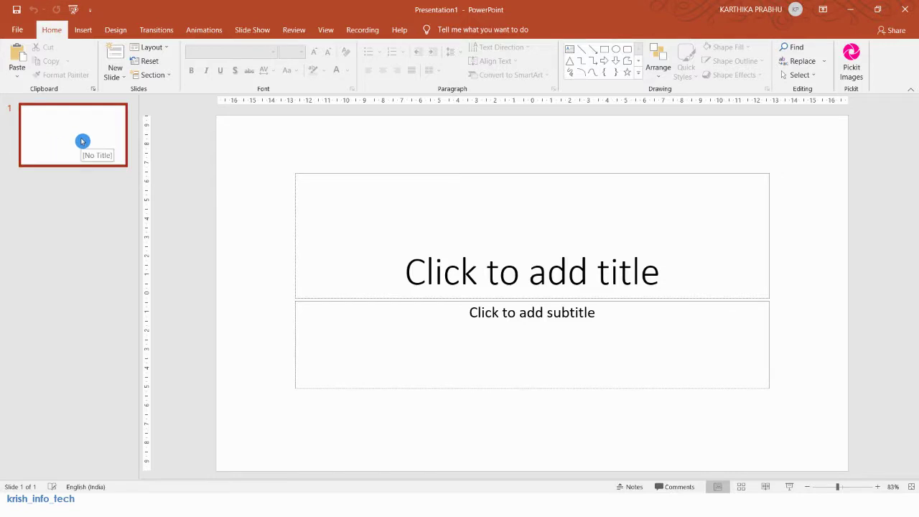
Add a new Title and Content slide after slide 1 and show slide 2 for editing
{"action": "left_click", "coordinate": [82, 142]}
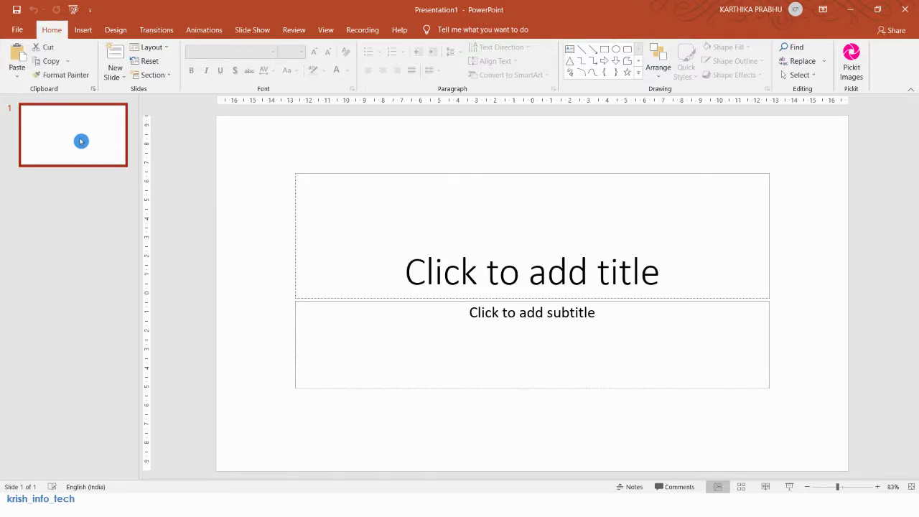
{"action": "key", "text": "Return"}
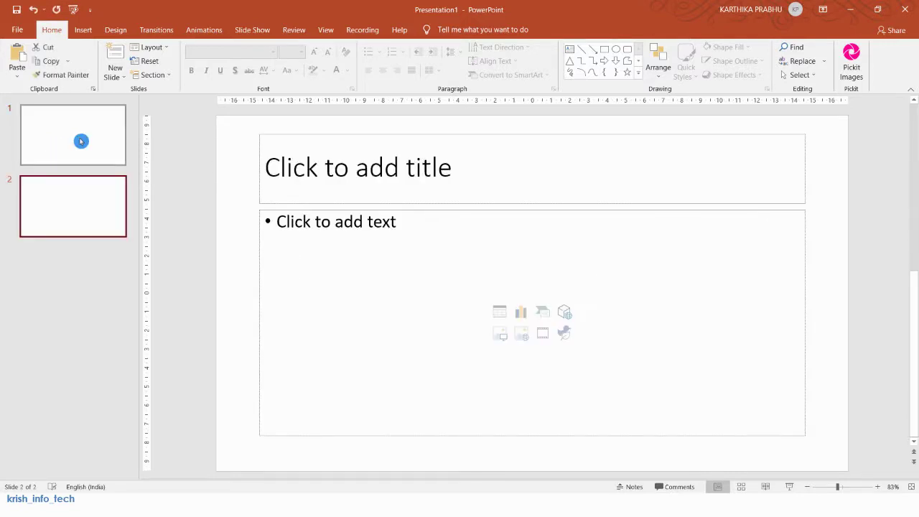
{"action": "left_click", "coordinate": [68, 135]}
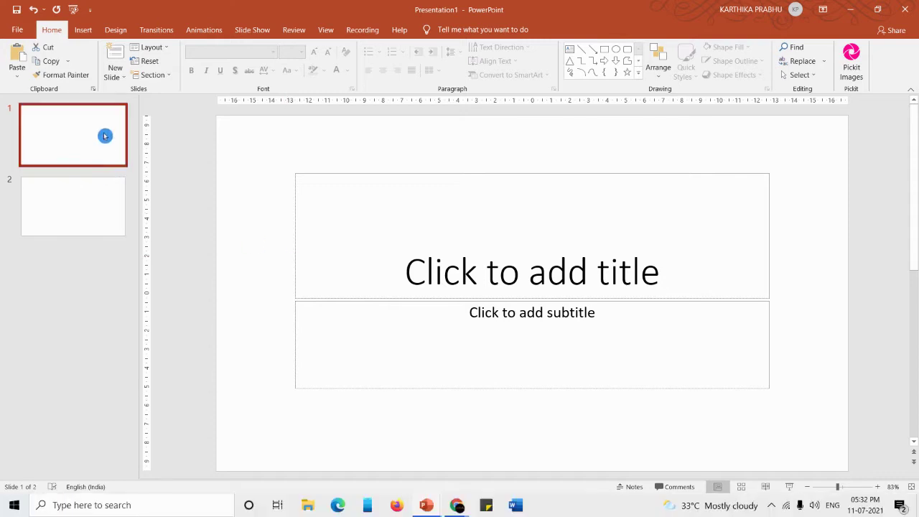
{"action": "left_click", "coordinate": [93, 206]}
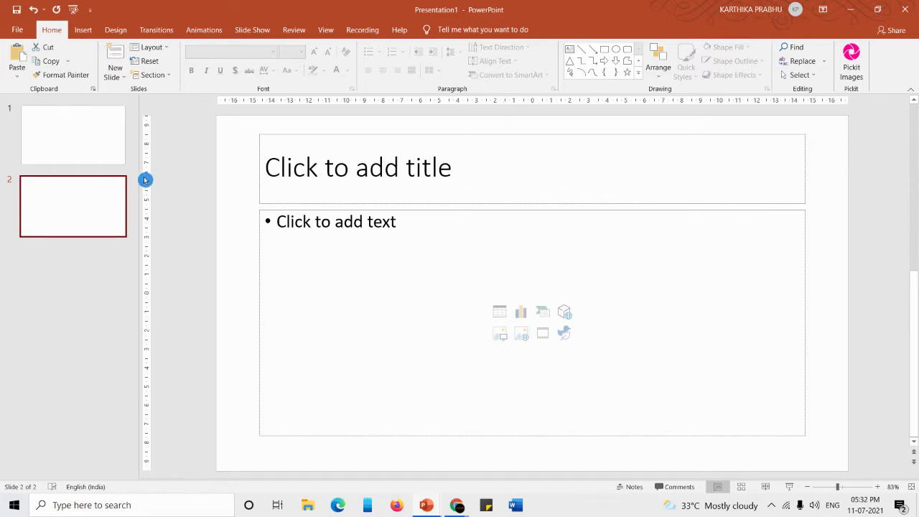
{"action": "left_click", "coordinate": [81, 32]}
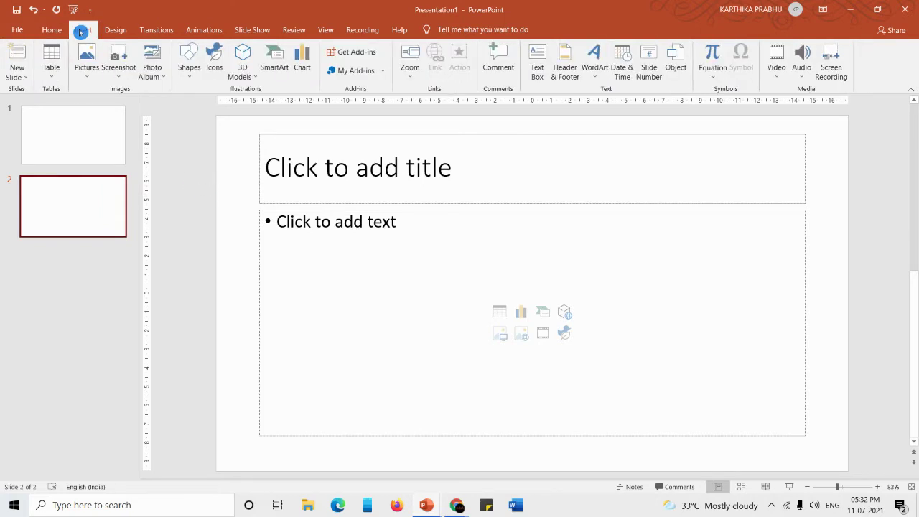
{"action": "left_click", "coordinate": [55, 76]}
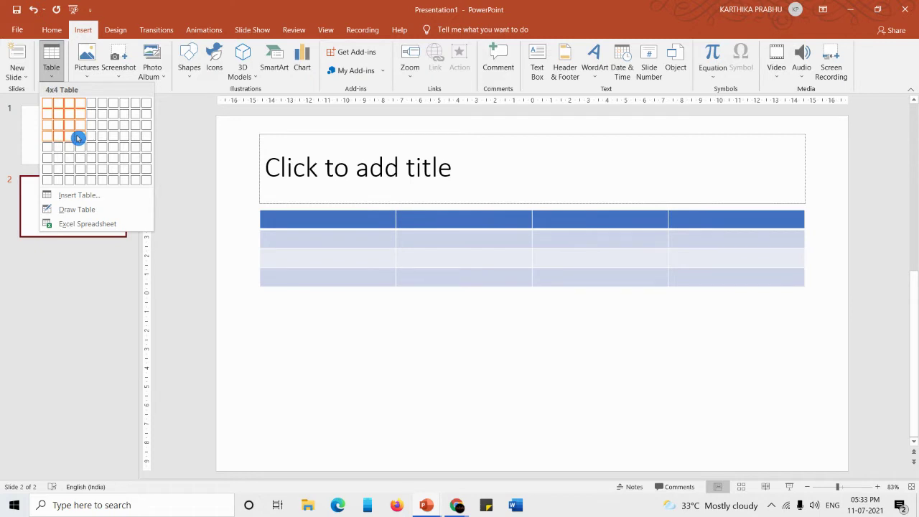
{"action": "left_click", "coordinate": [78, 138]}
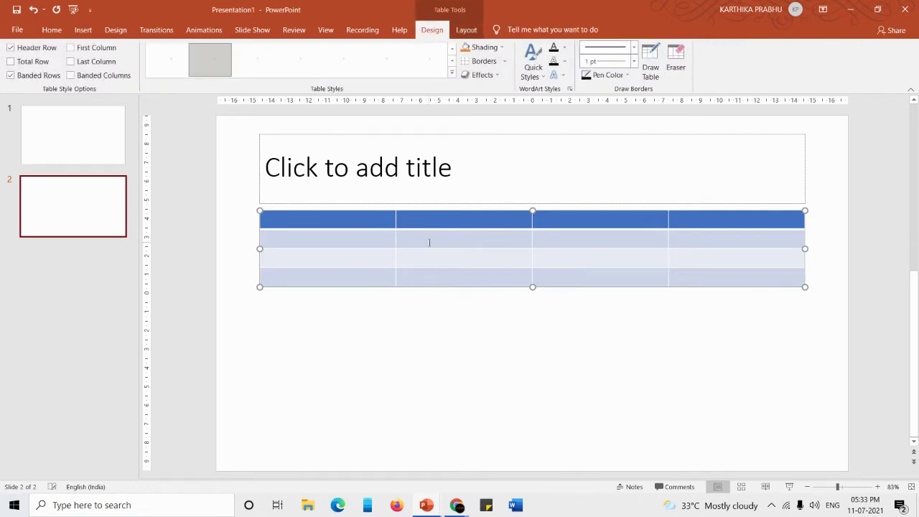
{"action": "left_click", "coordinate": [426, 310]}
{"action": "left_click", "coordinate": [441, 212]}
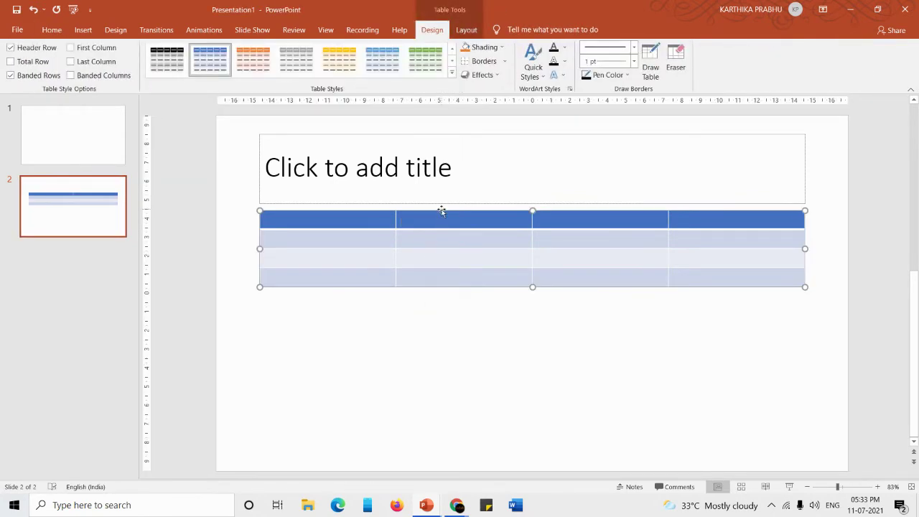
{"action": "key", "text": "Delete"}
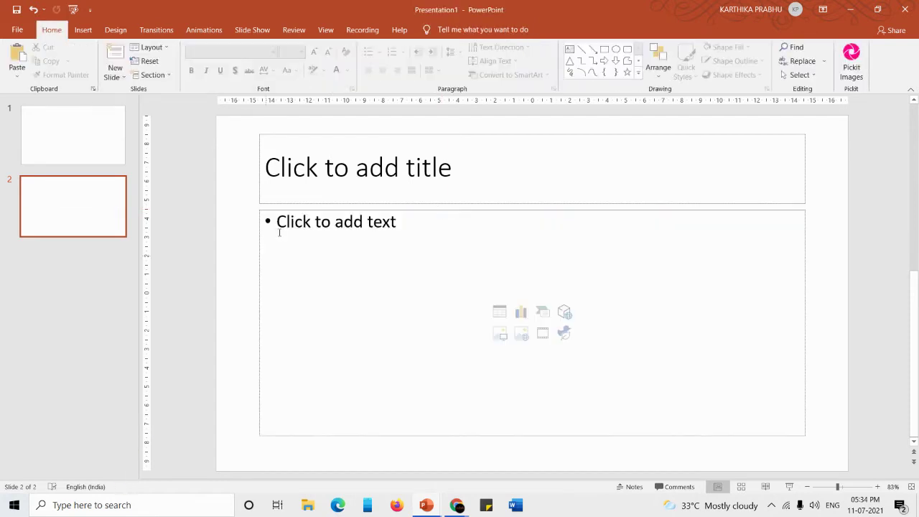
{"action": "left_click", "coordinate": [87, 31]}
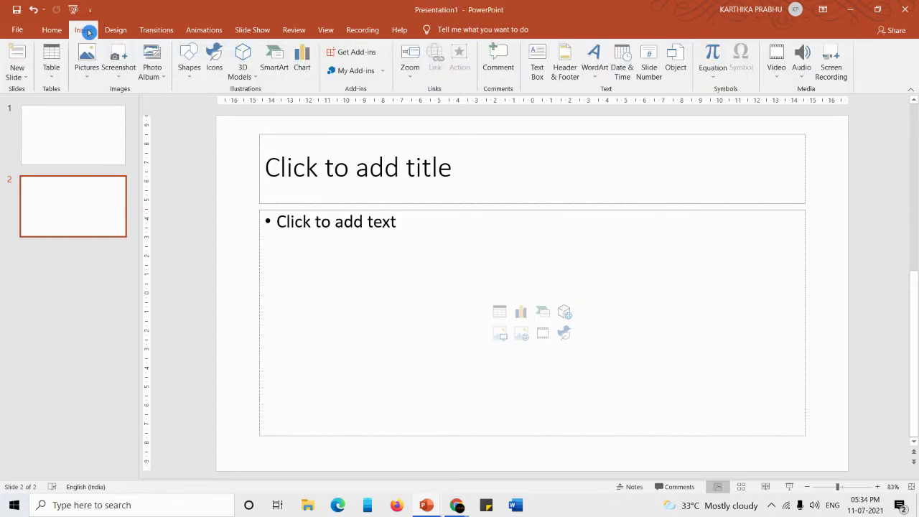
{"action": "left_click", "coordinate": [51, 77]}
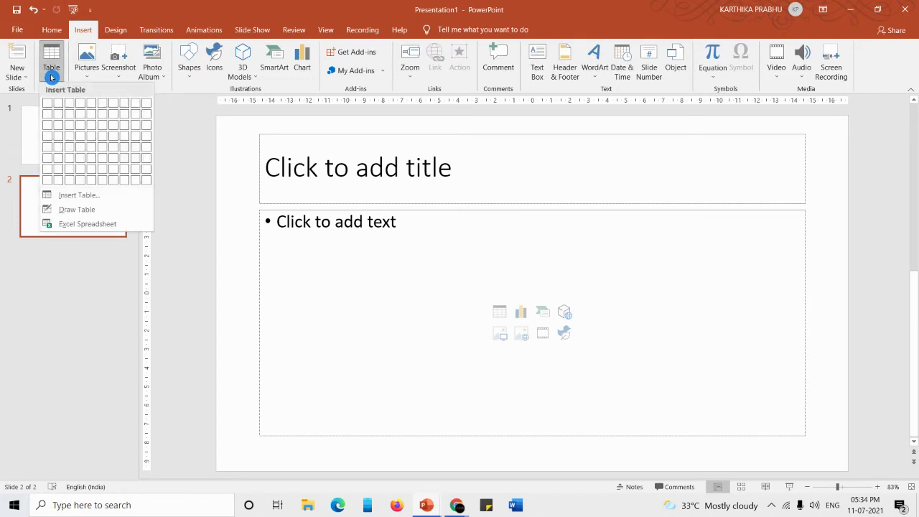
{"action": "left_click", "coordinate": [113, 201]}
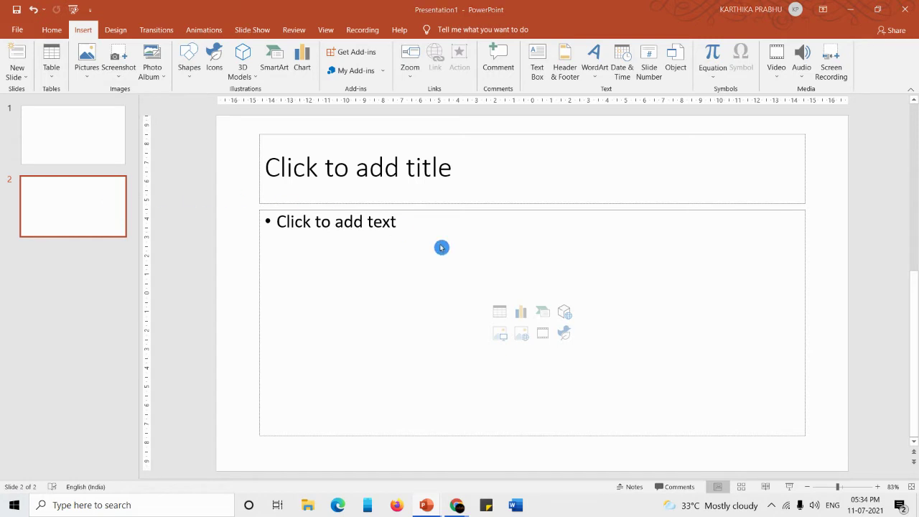
{"action": "left_click_drag", "start_coordinate": [432, 223], "coordinate": [481, 184]}
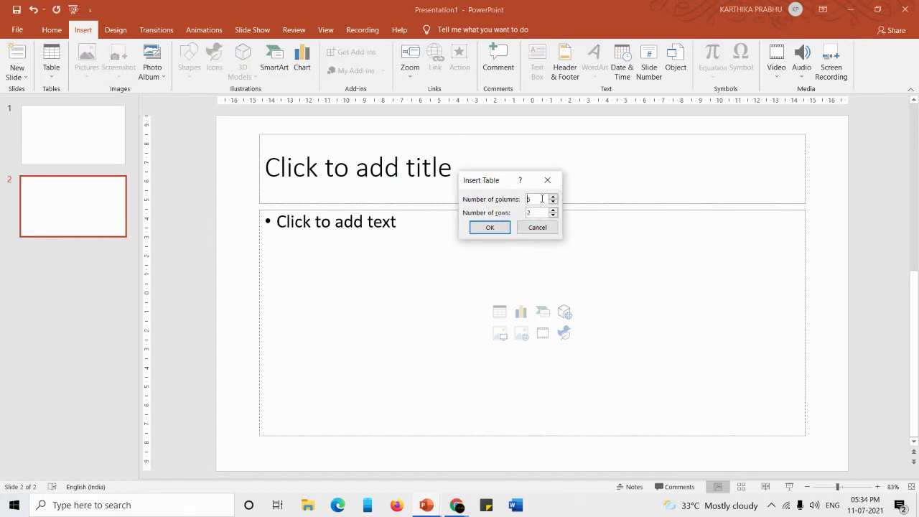
{"action": "key", "text": "Tab"}
{"action": "left_click", "coordinate": [540, 218]}
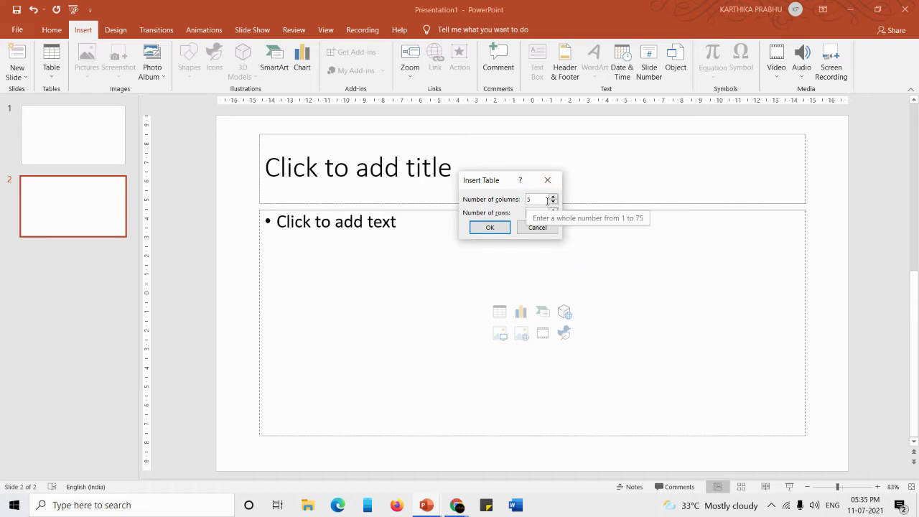
{"action": "left_click", "coordinate": [498, 229]}
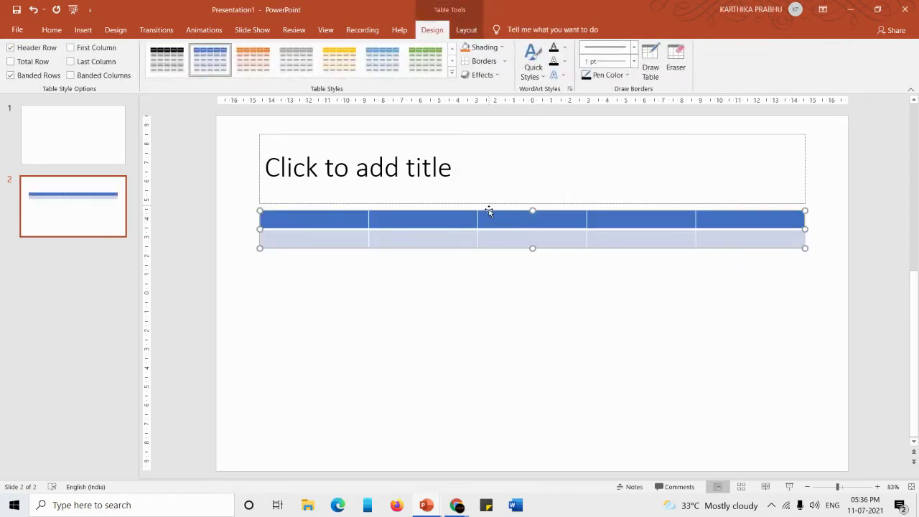
{"action": "left_click", "coordinate": [481, 320]}
{"action": "left_click", "coordinate": [490, 211]}
{"action": "key", "text": "Delete"}
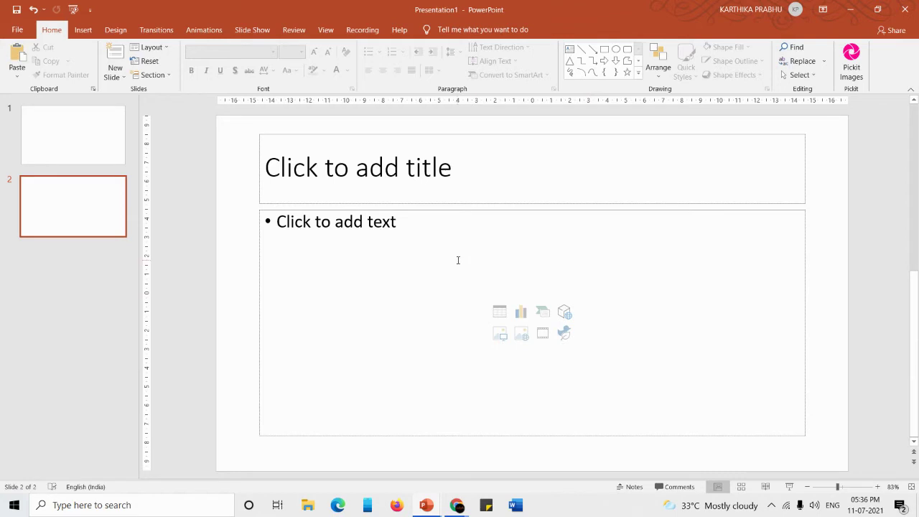
Insert a 5-column, 2-row table and reposition it with much taller rows
{"action": "left_click", "coordinate": [501, 313]}
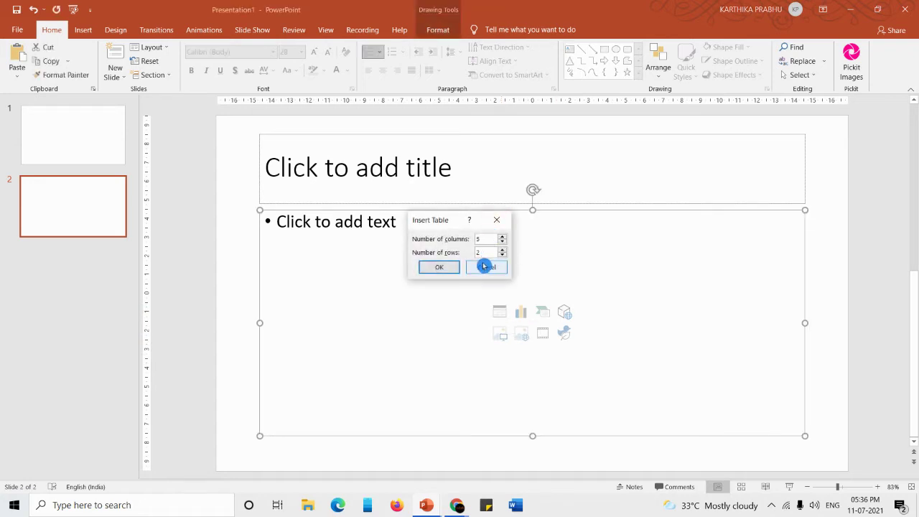
{"action": "left_click", "coordinate": [439, 272]}
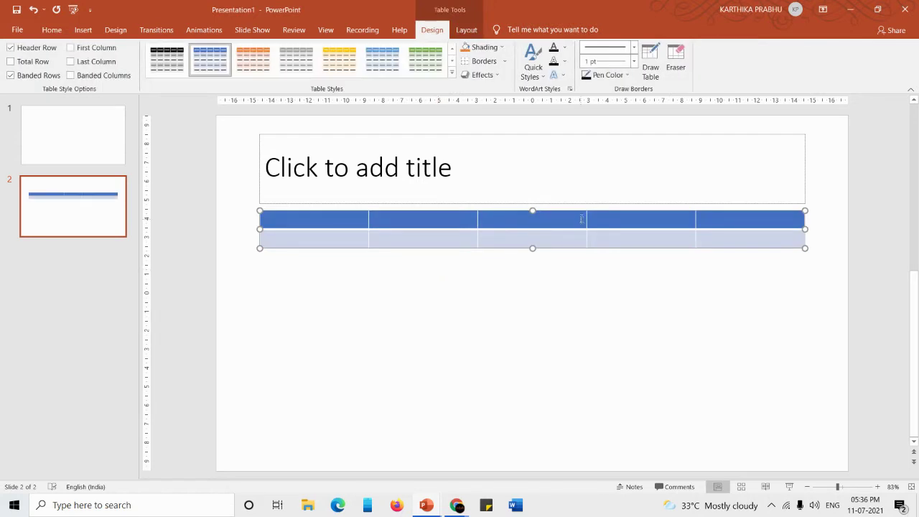
{"action": "left_click_drag", "start_coordinate": [580, 211], "coordinate": [580, 250]}
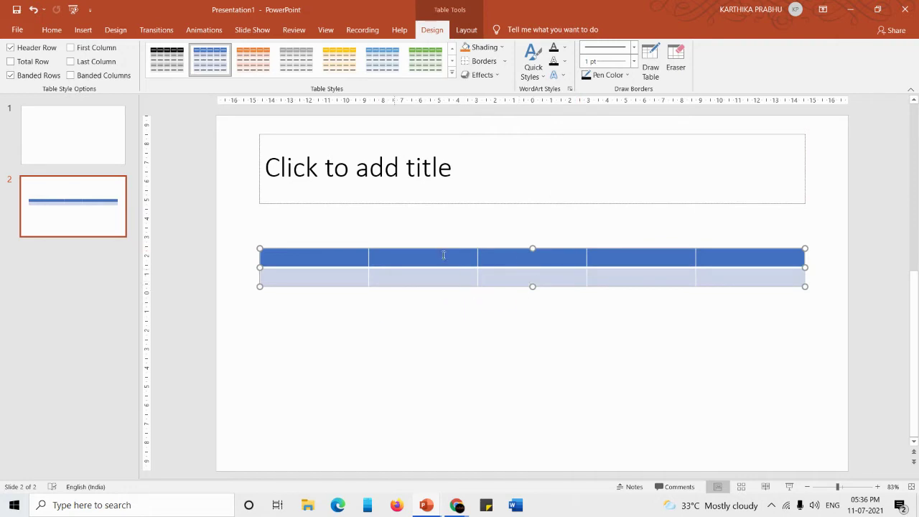
{"action": "left_click_drag", "start_coordinate": [805, 287], "coordinate": [743, 388]}
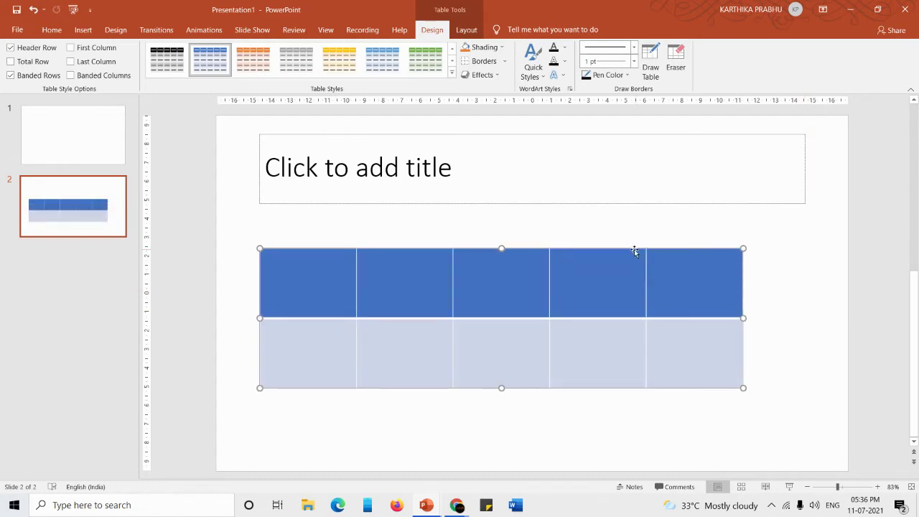
{"action": "left_click_drag", "start_coordinate": [623, 249], "coordinate": [659, 229]}
{"action": "left_click", "coordinate": [585, 224]}
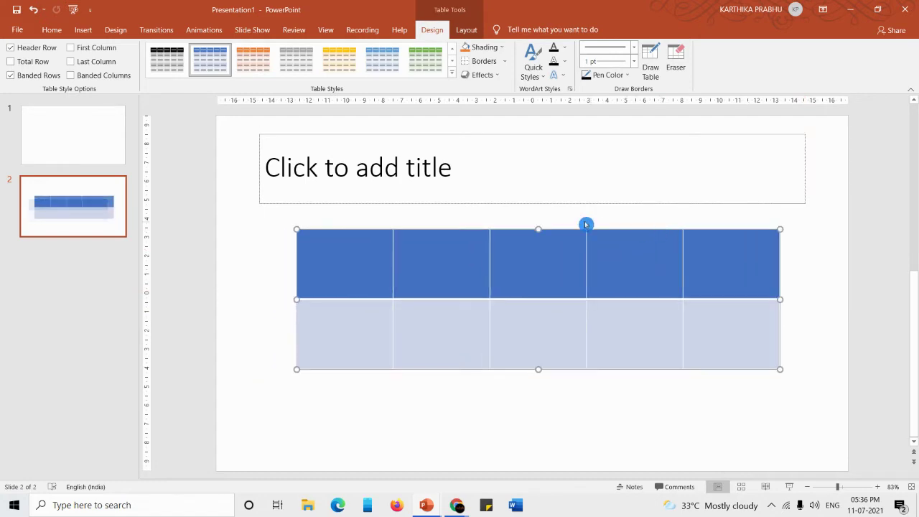
{"action": "left_click_drag", "start_coordinate": [539, 229], "coordinate": [541, 219]}
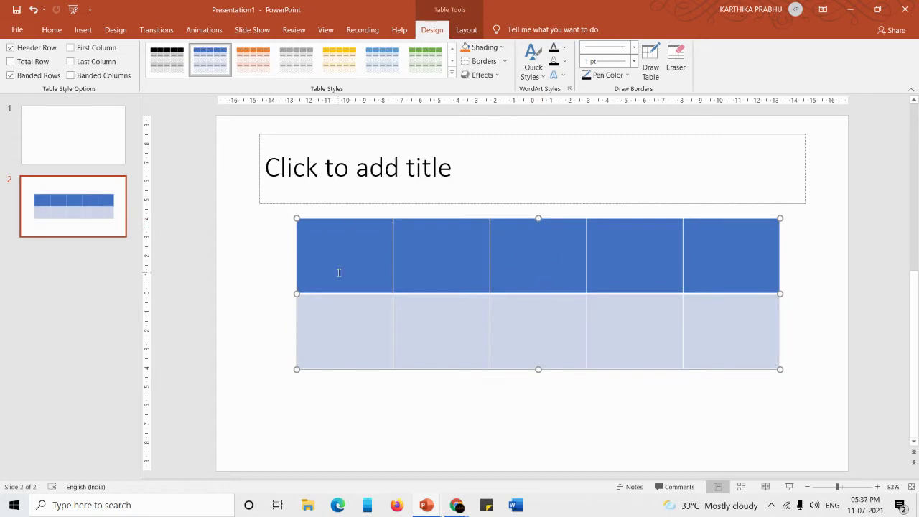
Type the header row: S NO, NAME, CLASS, SECTION, ADMN NO
{"action": "left_click", "coordinate": [338, 272]}
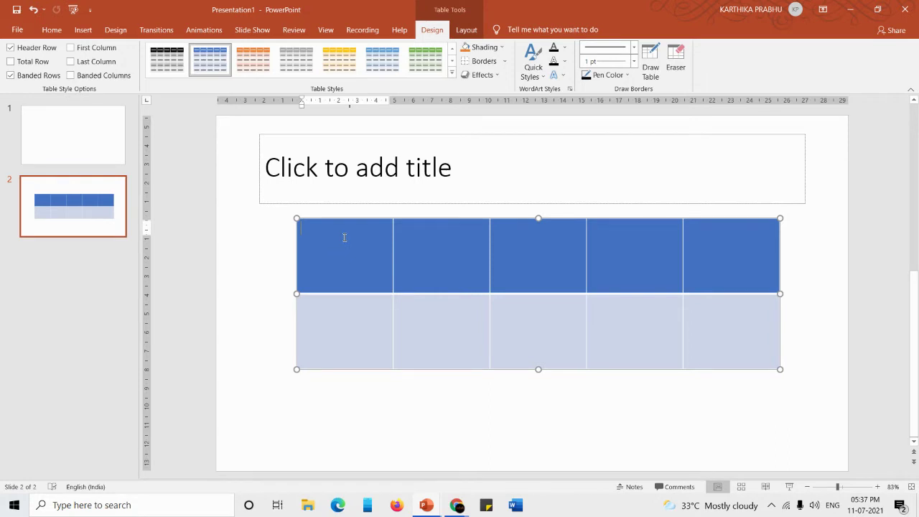
{"action": "type", "text": "S NO"}
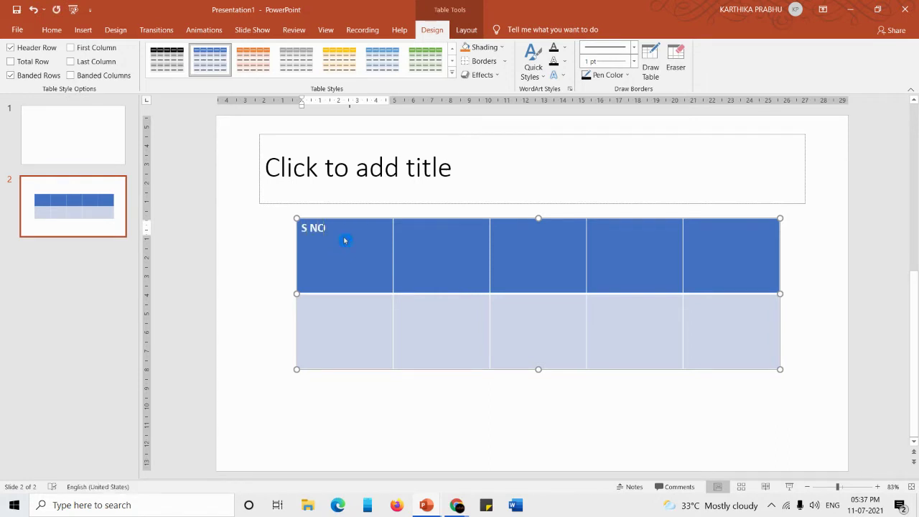
{"action": "key", "text": "Tab"}
{"action": "type", "text": "NAME"}
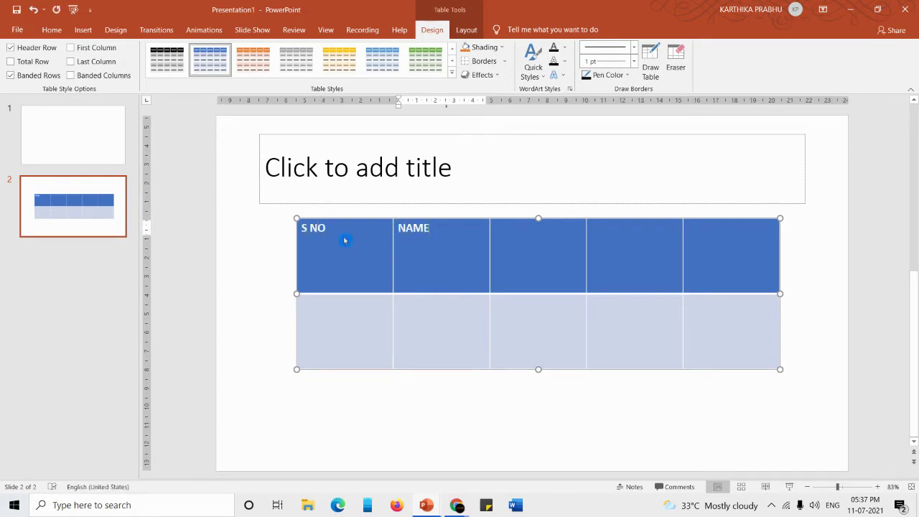
{"action": "key", "text": "Tab"}
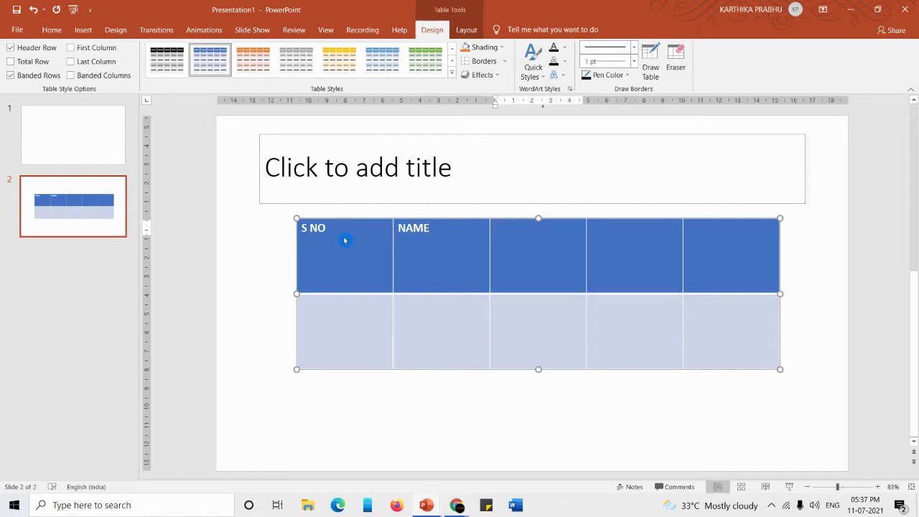
{"action": "type", "text": "CLASS"}
{"action": "key", "text": "Tab"}
{"action": "type", "text": "SECTION"}
{"action": "key", "text": "Tab"}
{"action": "type", "text": "ADMN NO"}
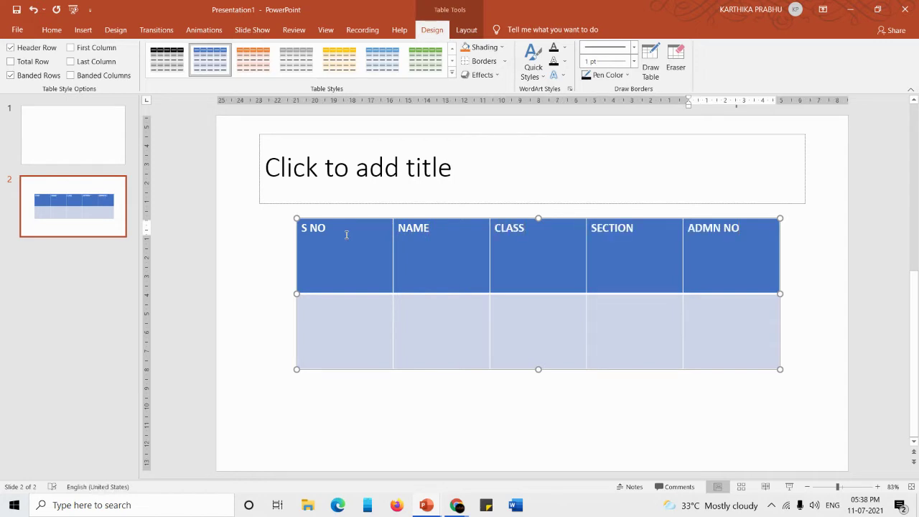
Enter the first data row: 1, AAA, 6, A, 1234
{"action": "key", "text": "Tab"}
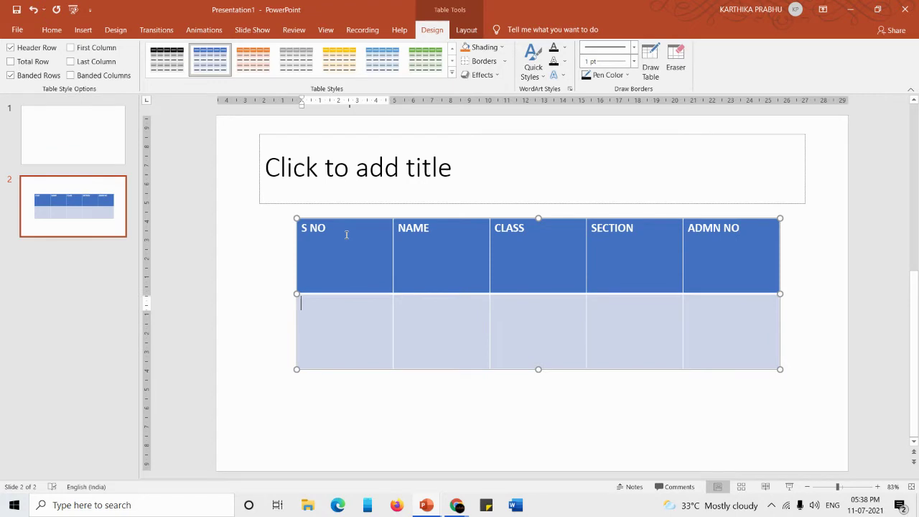
{"action": "type", "text": "1"}
{"action": "key", "text": "Tab"}
{"action": "type", "text": "AAA"}
{"action": "key", "text": "Tab"}
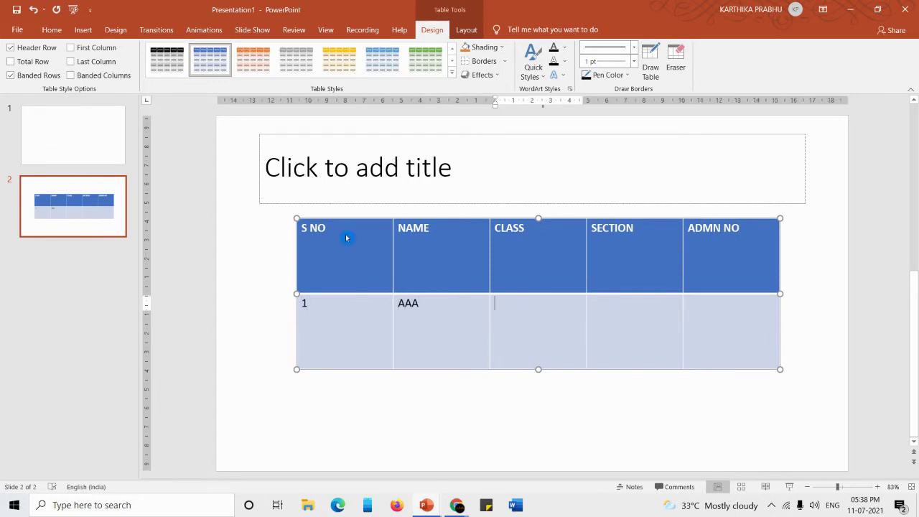
{"action": "type", "text": "6"}
{"action": "key", "text": "Tab"}
{"action": "type", "text": "A"}
{"action": "key", "text": "Tab"}
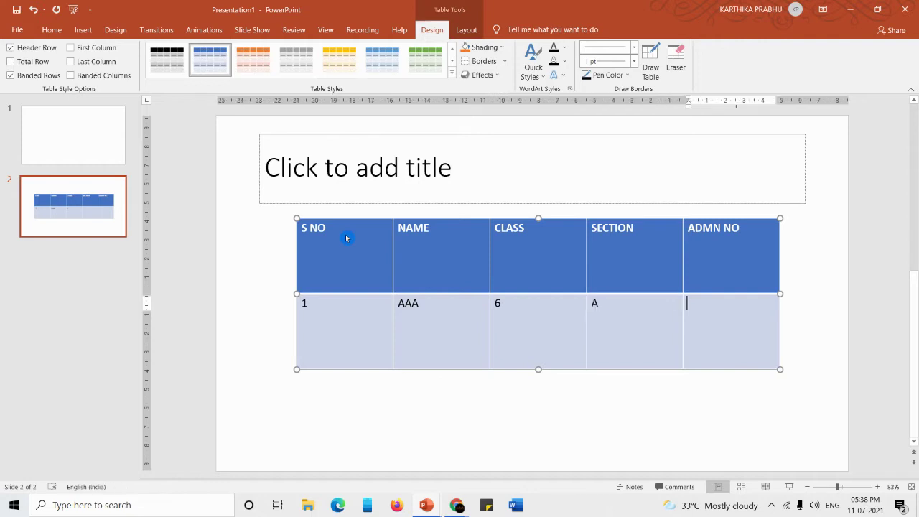
{"action": "type", "text": "1234"}
{"action": "left_click", "coordinate": [277, 267]}
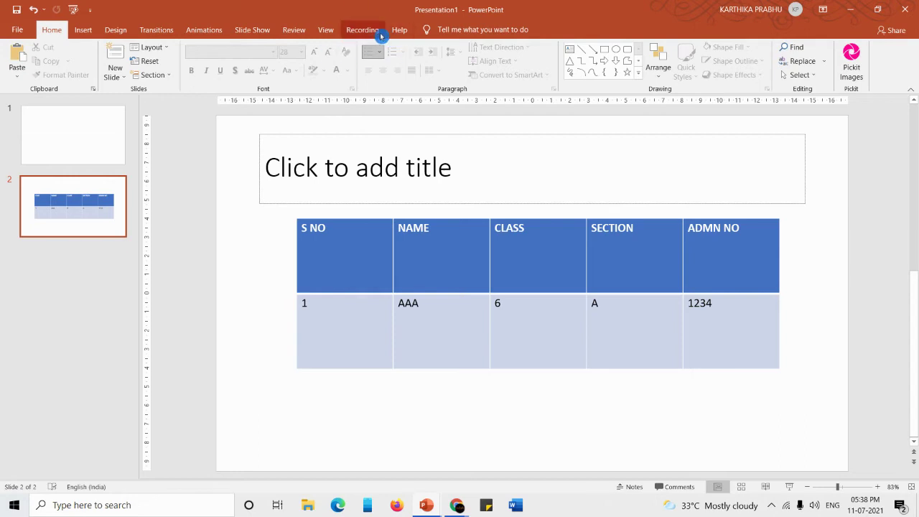
{"action": "left_click", "coordinate": [372, 274]}
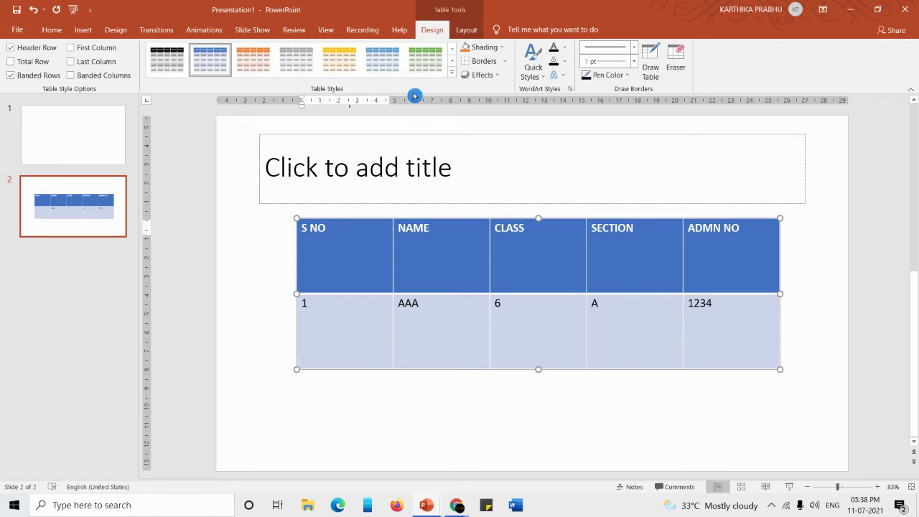
Apply the gold table style from the Dark group of the Table Styles gallery
{"action": "left_click", "coordinate": [453, 74]}
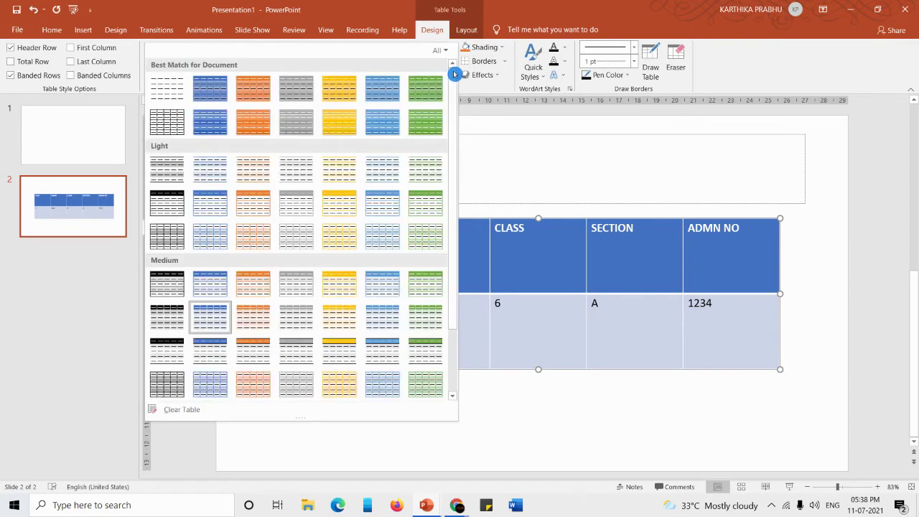
{"action": "scroll", "coordinate": [366, 194], "scroll_direction": "down", "scroll_amount": 3}
{"action": "scroll", "coordinate": [366, 194], "scroll_direction": "up", "scroll_amount": 3}
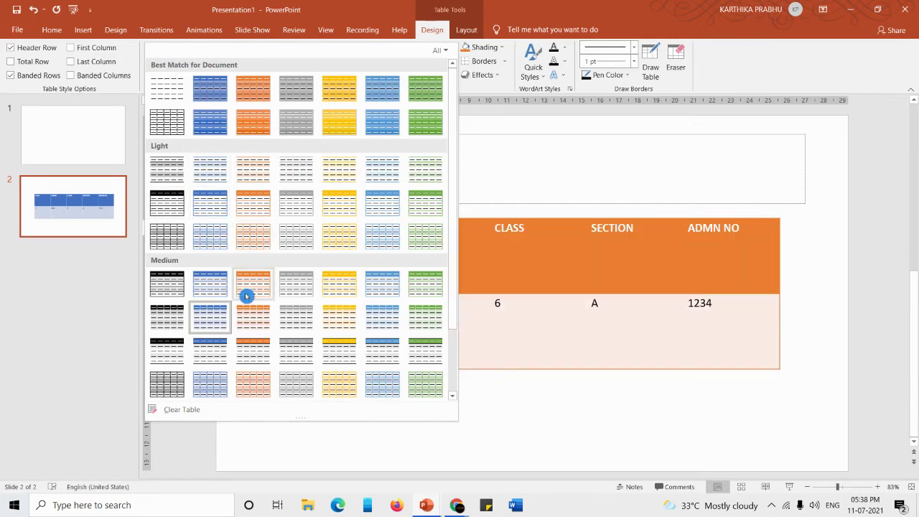
{"action": "scroll", "coordinate": [247, 316], "scroll_direction": "down", "scroll_amount": 2}
{"action": "scroll", "coordinate": [246, 318], "scroll_direction": "up", "scroll_amount": 2}
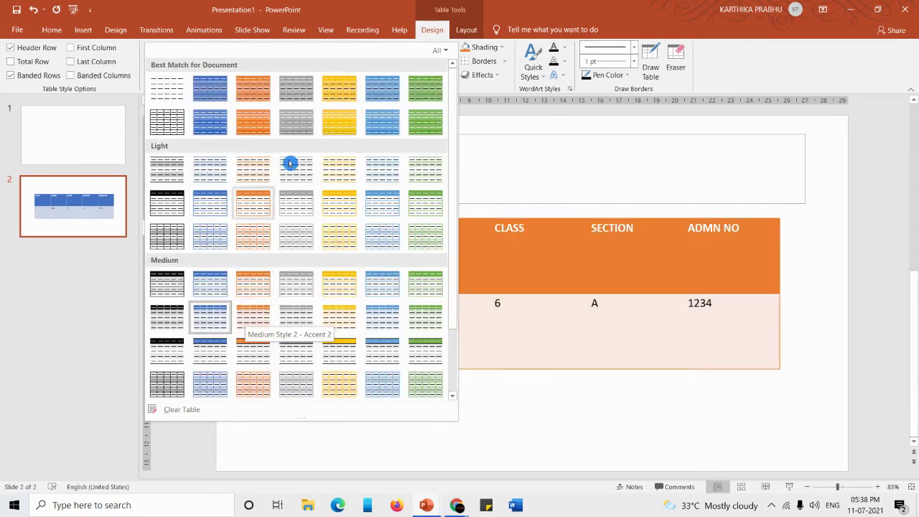
{"action": "scroll", "coordinate": [361, 381], "scroll_direction": "down", "scroll_amount": 2}
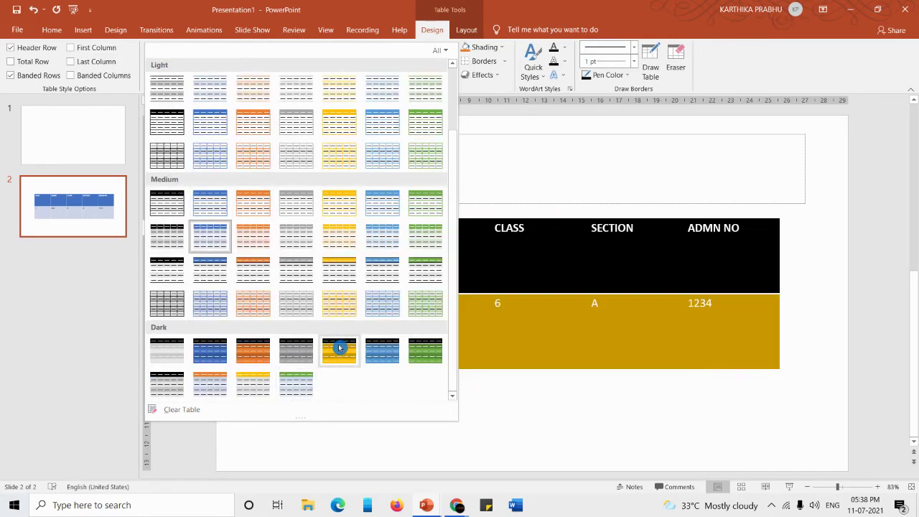
{"action": "left_click", "coordinate": [339, 348]}
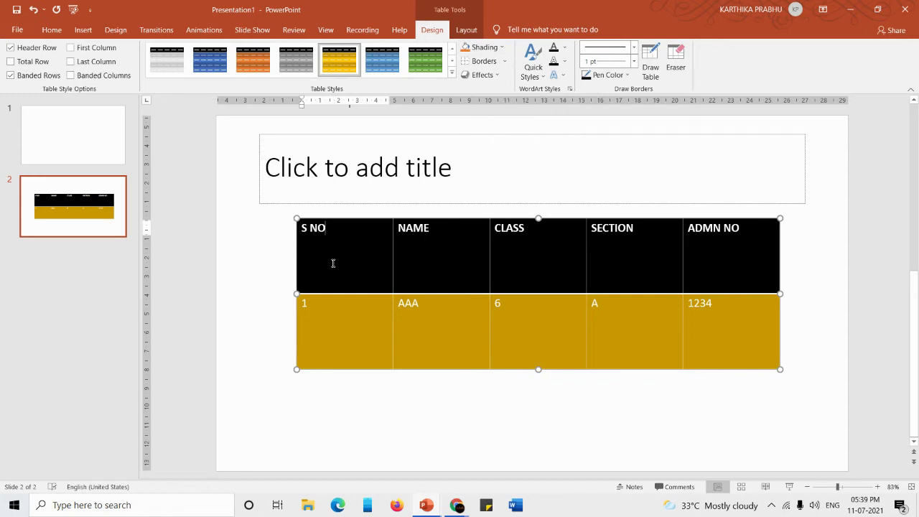
Shade S NO purple and fill NAME with picture 111111111 from Desktop\Images
{"action": "left_click", "coordinate": [505, 51]}
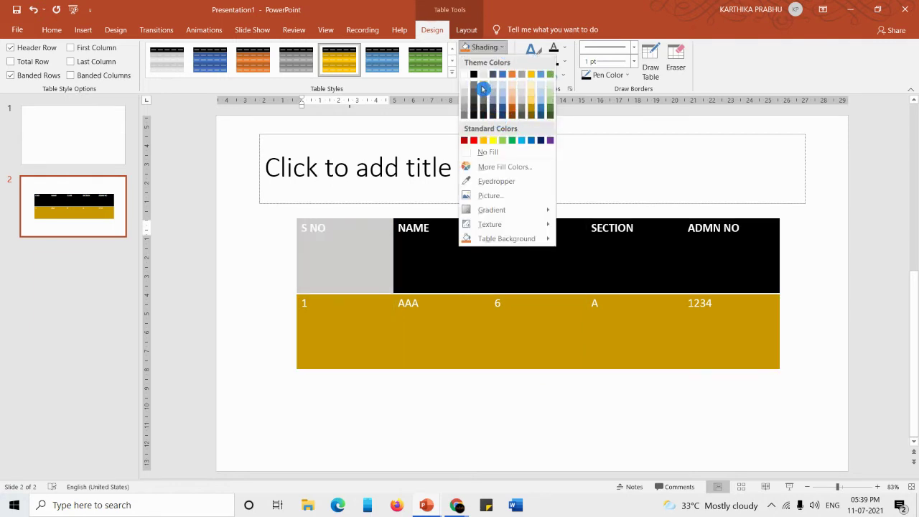
{"action": "left_click", "coordinate": [550, 140]}
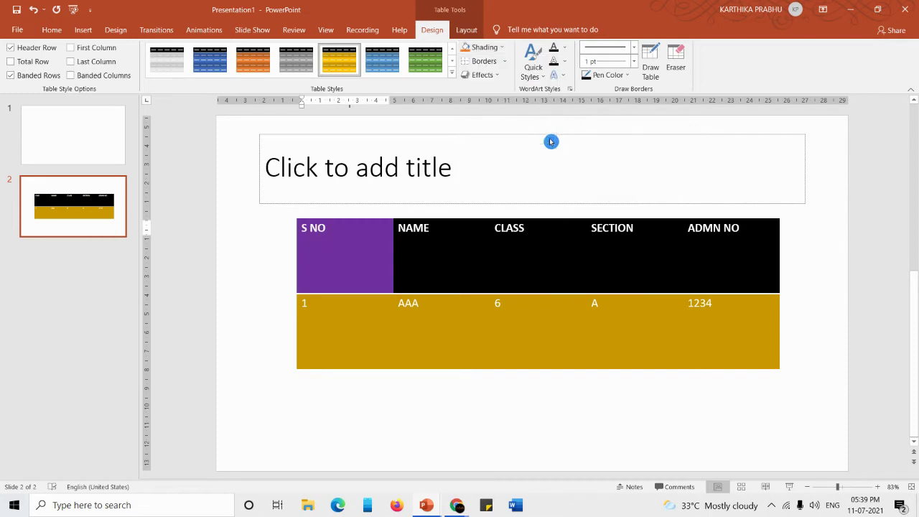
{"action": "left_click", "coordinate": [434, 233]}
{"action": "left_click", "coordinate": [501, 48]}
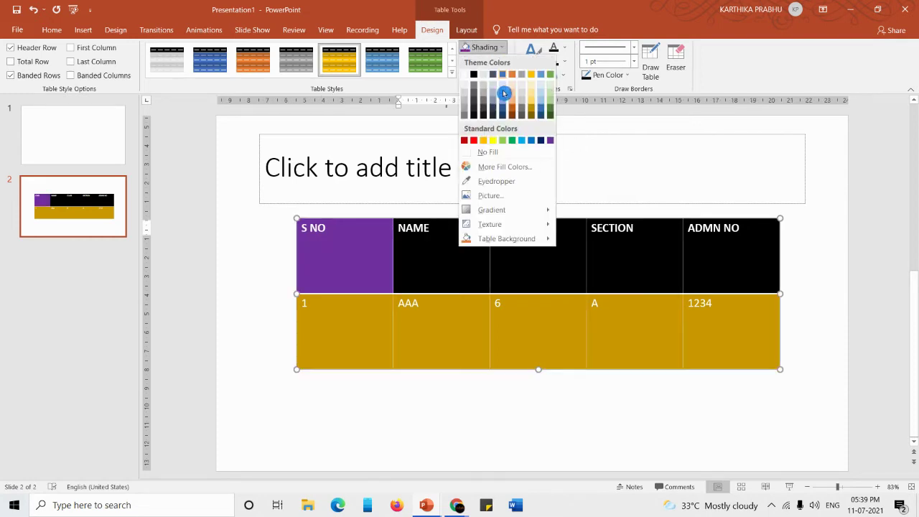
{"action": "left_click", "coordinate": [526, 199]}
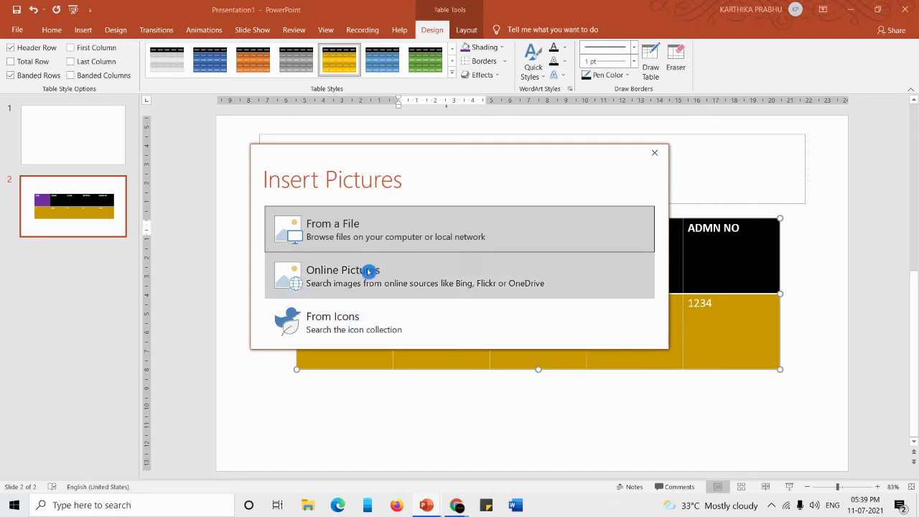
{"action": "left_click", "coordinate": [378, 238]}
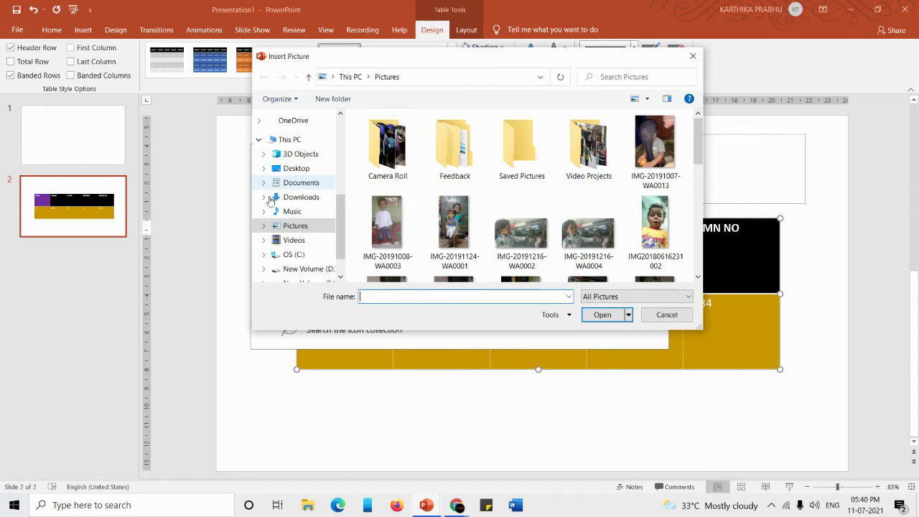
{"action": "scroll", "coordinate": [291, 208], "scroll_direction": "up", "scroll_amount": 3}
{"action": "left_click", "coordinate": [292, 203]}
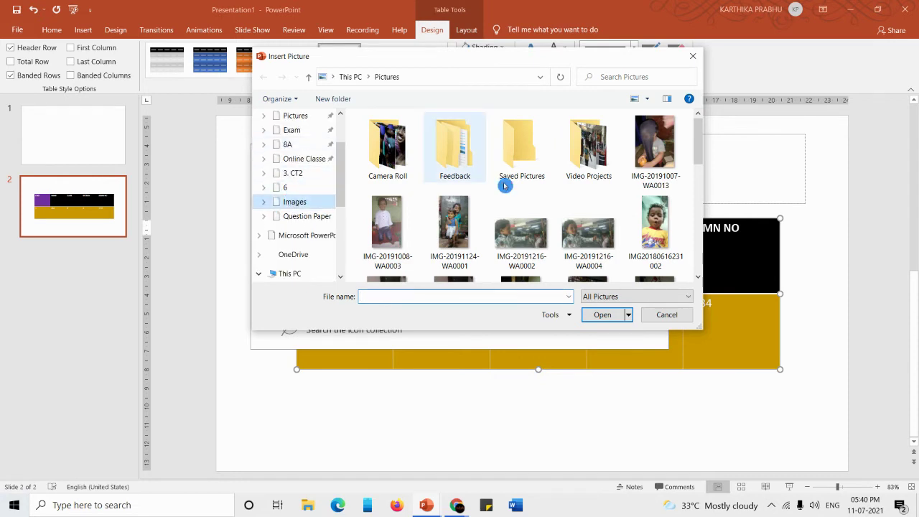
{"action": "scroll", "coordinate": [463, 201], "scroll_direction": "down", "scroll_amount": 3}
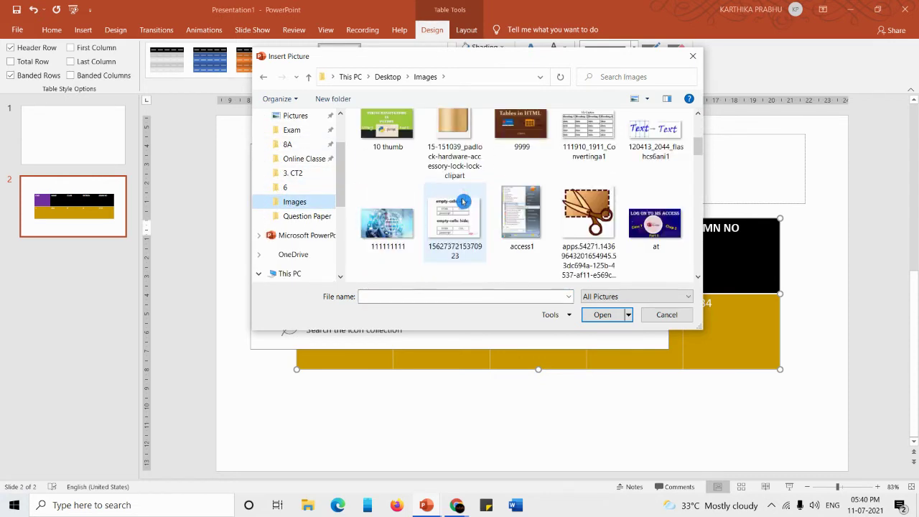
{"action": "left_click", "coordinate": [388, 219]}
{"action": "left_click", "coordinate": [601, 317]}
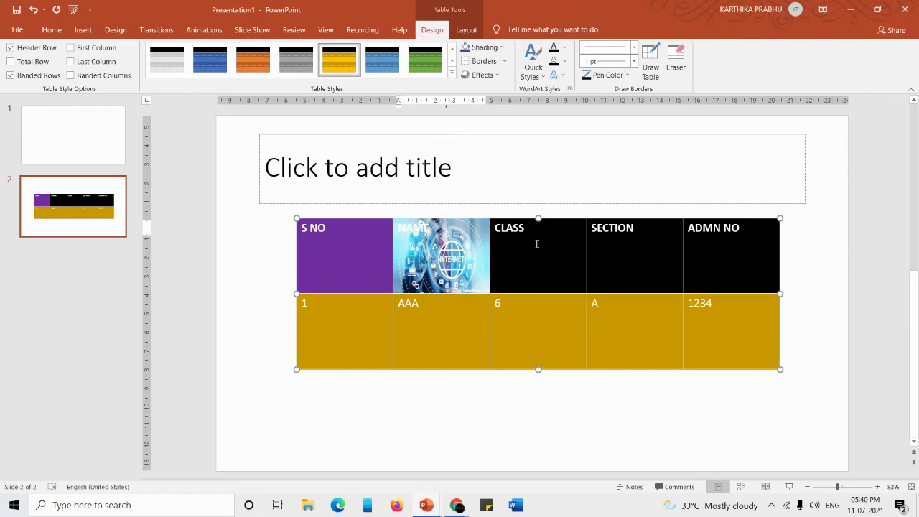
Give the CLASS header cell a gradient fill in the Format Shape pane
{"action": "left_click", "coordinate": [495, 48]}
{"action": "left_click", "coordinate": [536, 213]}
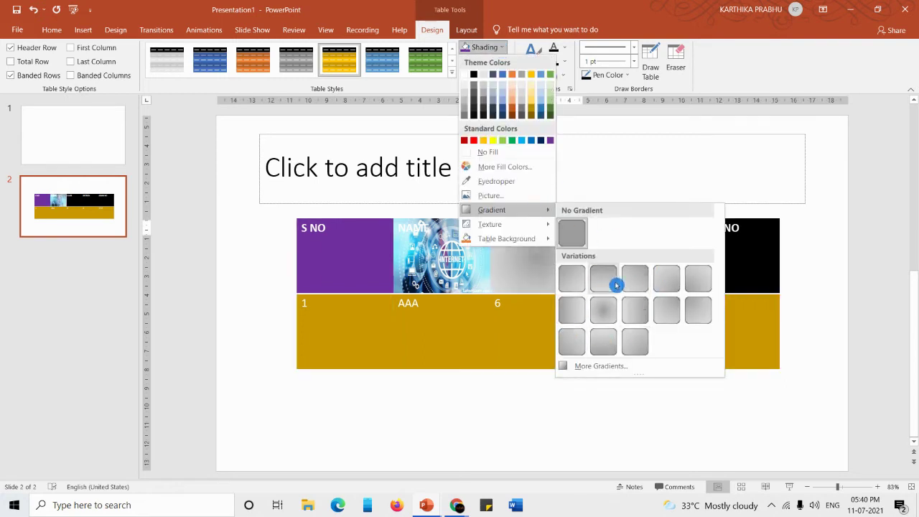
{"action": "left_click", "coordinate": [588, 368]}
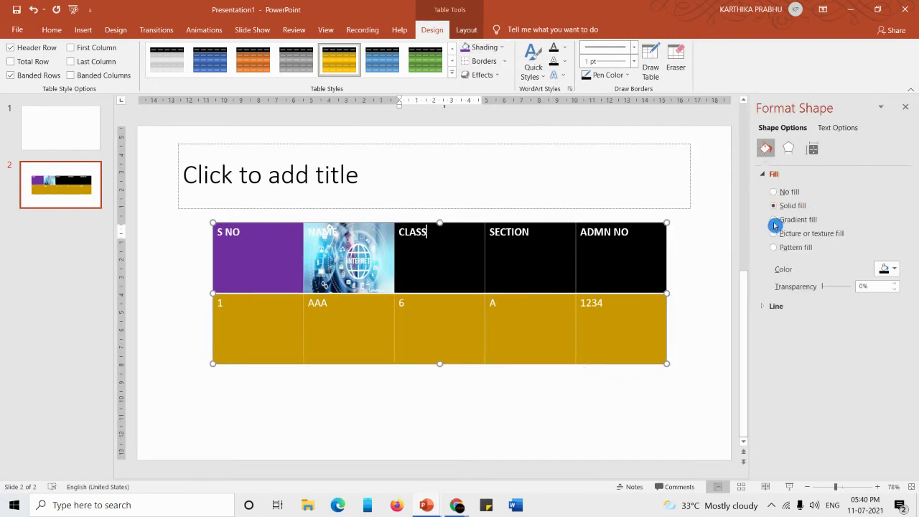
{"action": "left_click", "coordinate": [788, 222]}
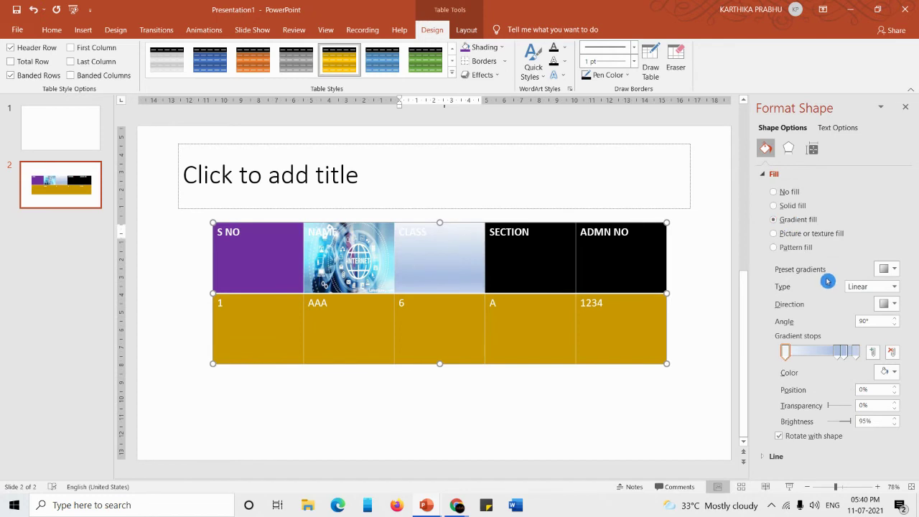
{"action": "left_click", "coordinate": [890, 270]}
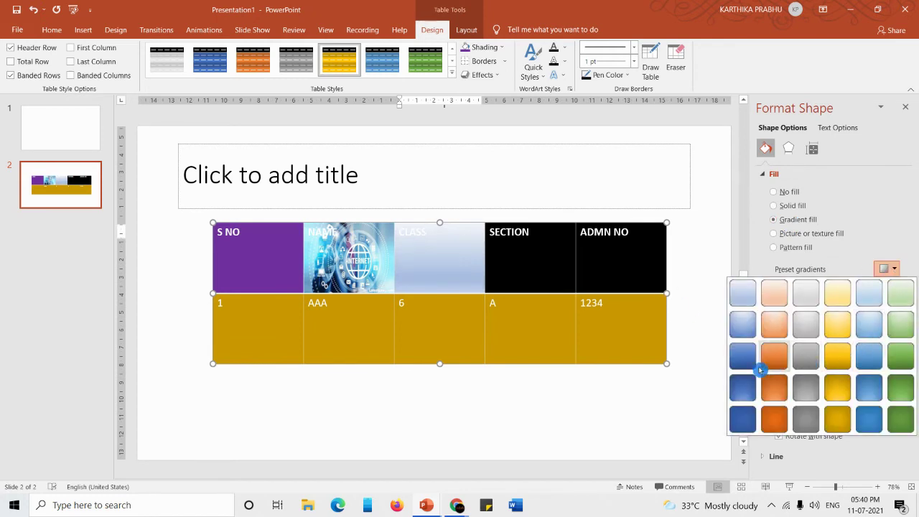
{"action": "key", "text": "Escape"}
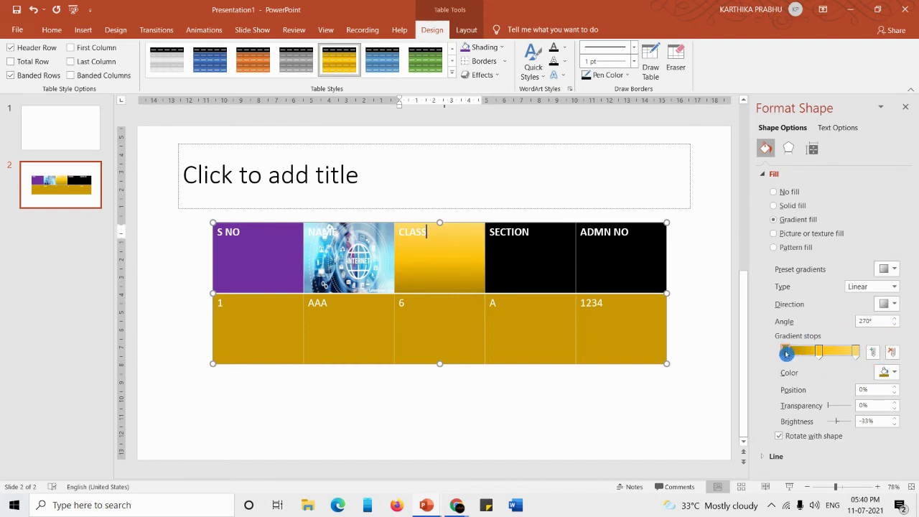
Set the first gradient stop to red and the last stop to yellow
{"action": "left_click", "coordinate": [889, 373]}
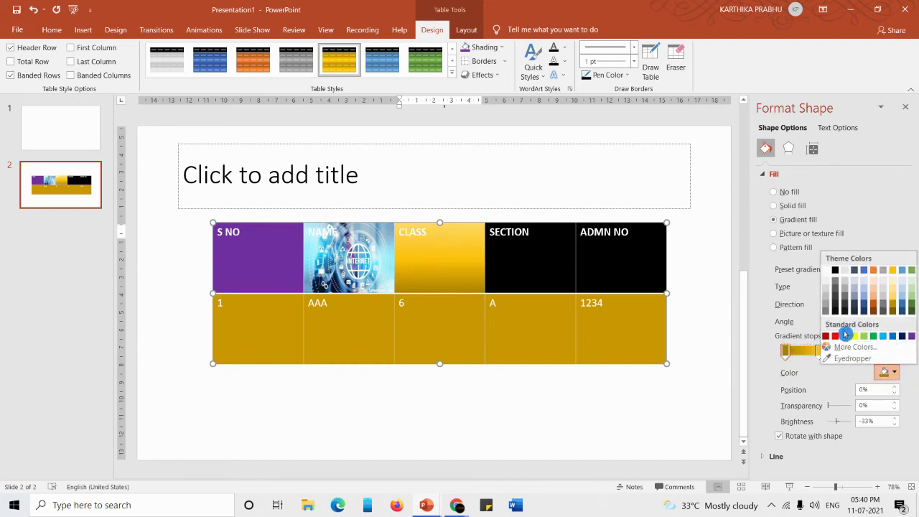
{"action": "left_click", "coordinate": [843, 335]}
{"action": "left_click", "coordinate": [856, 350]}
{"action": "left_click", "coordinate": [900, 373]}
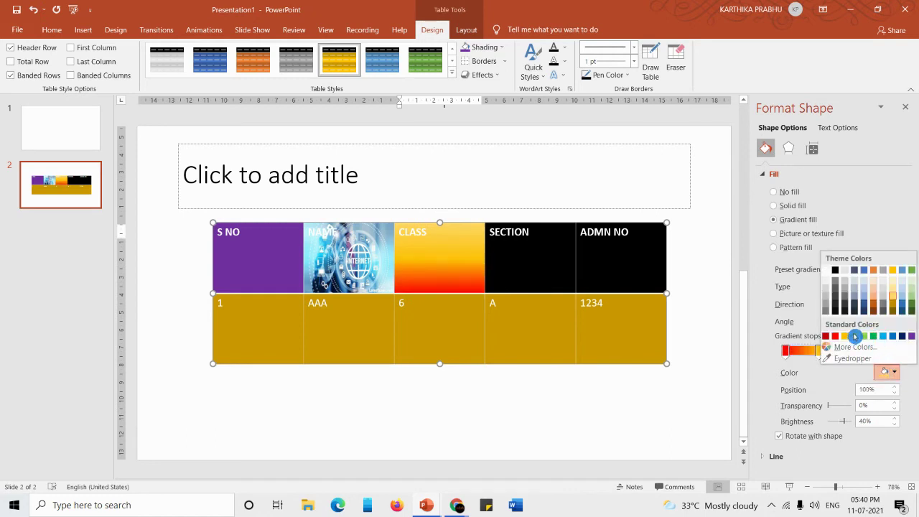
{"action": "left_click", "coordinate": [854, 335]}
{"action": "left_click", "coordinate": [818, 350]}
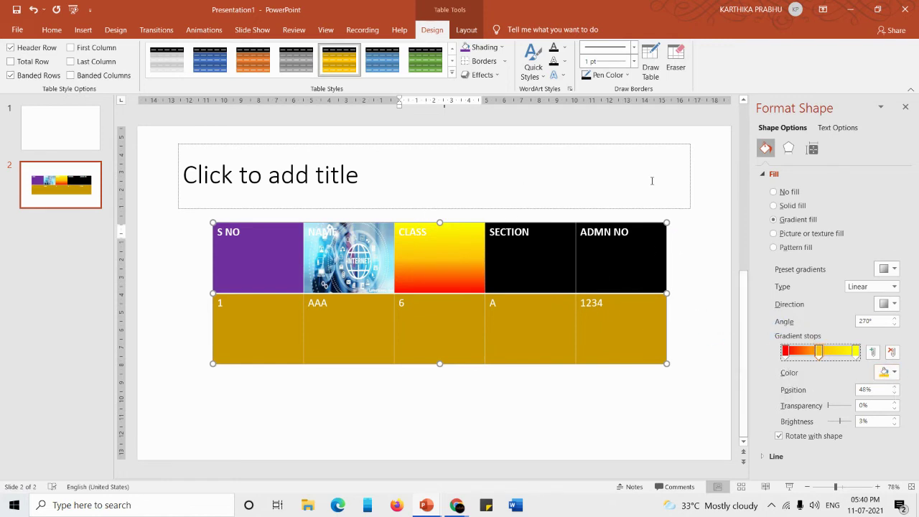
{"action": "left_click", "coordinate": [718, 258]}
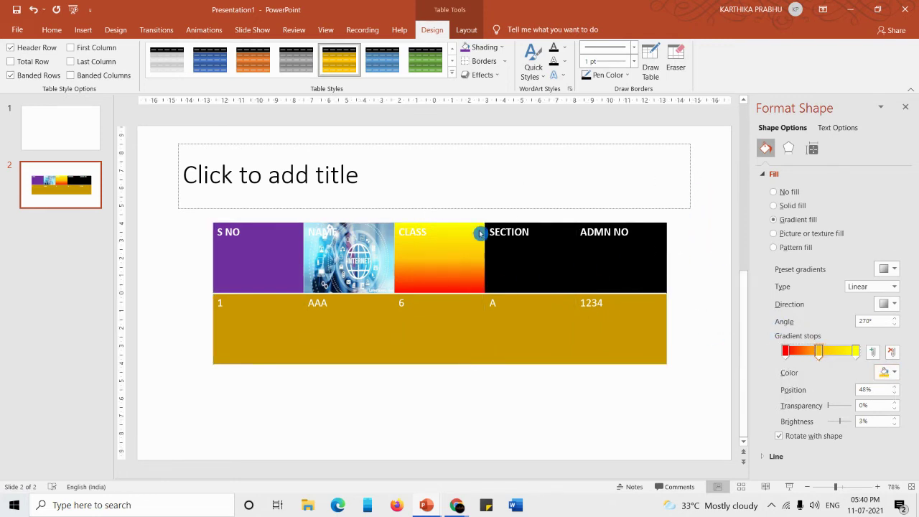
Close the background pane and apply the Brown marble texture to the SECTION cell
{"action": "left_click", "coordinate": [908, 109]}
{"action": "left_click", "coordinate": [506, 47]}
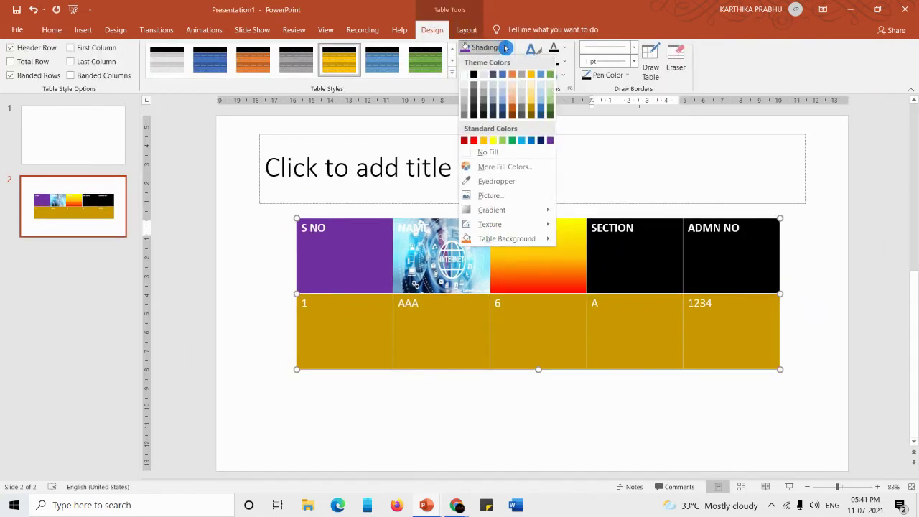
{"action": "mouse_move", "coordinate": [539, 228]}
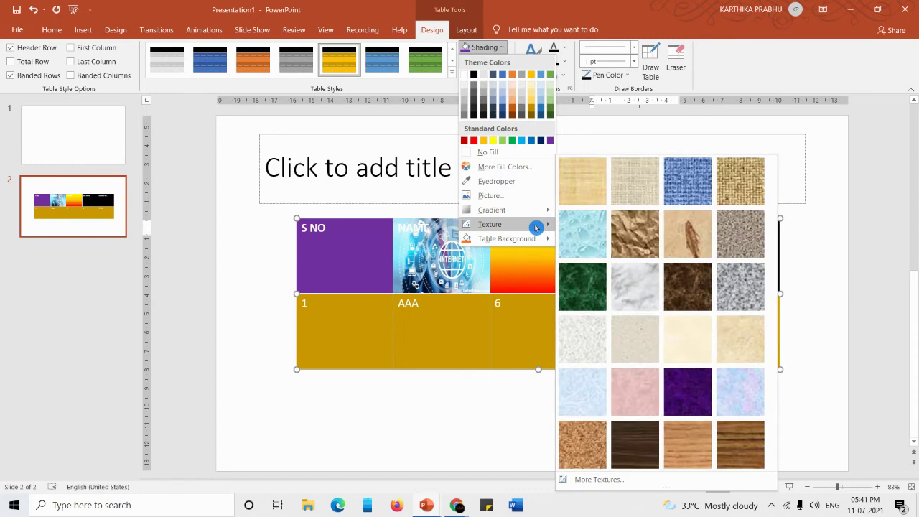
{"action": "left_click", "coordinate": [687, 287]}
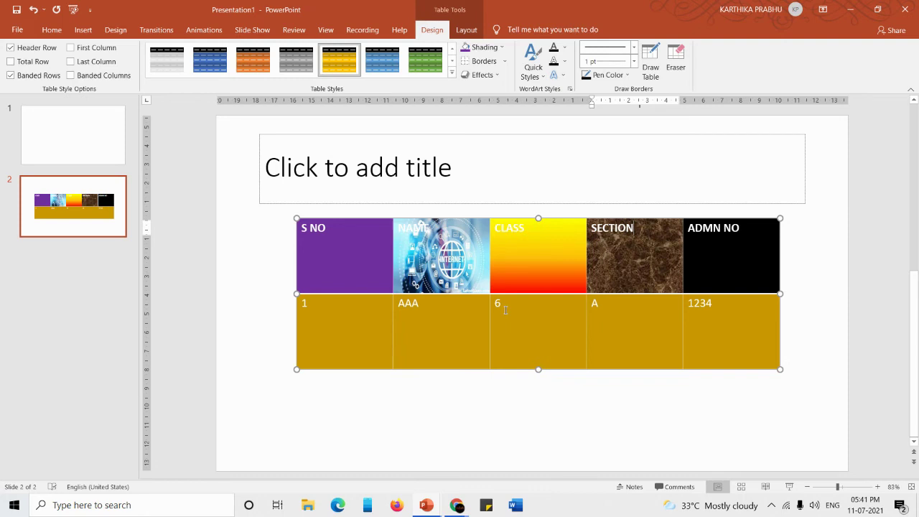
Apply All Borders to the table, then select all its cells
{"action": "left_click", "coordinate": [241, 232]}
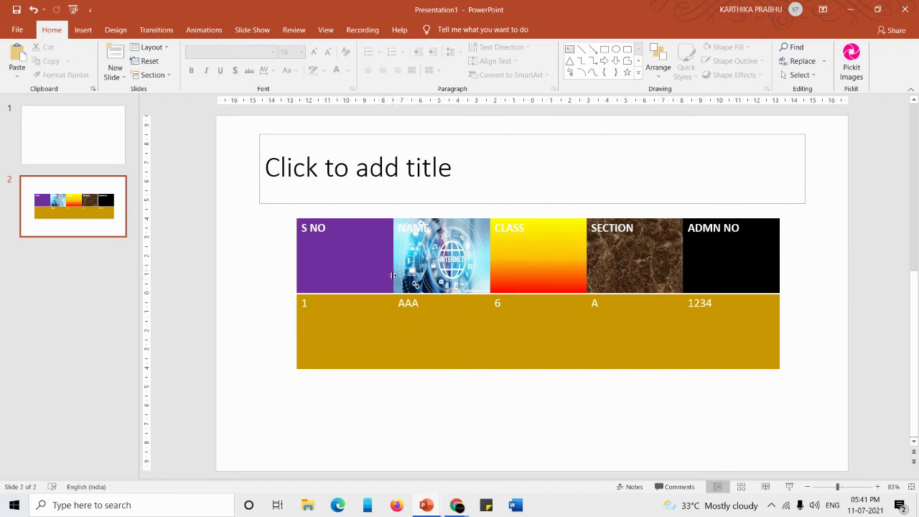
{"action": "left_click", "coordinate": [381, 323]}
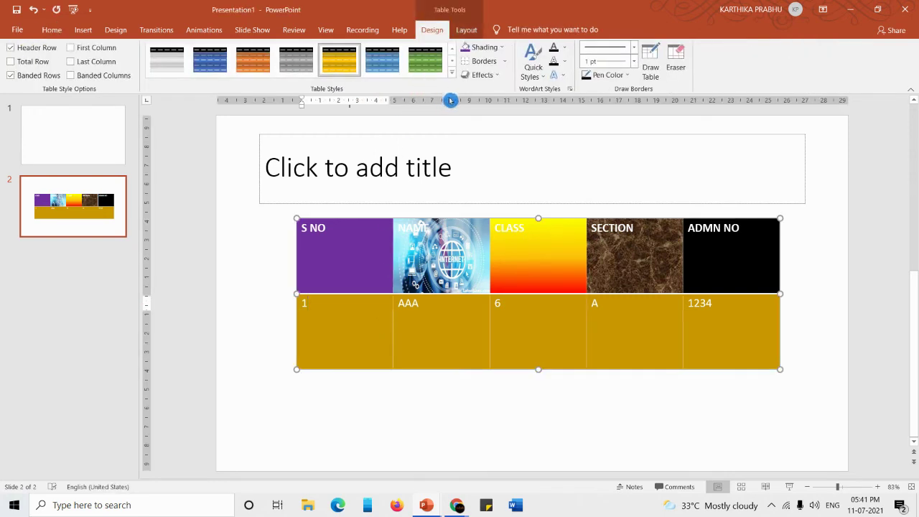
{"action": "left_click", "coordinate": [503, 63]}
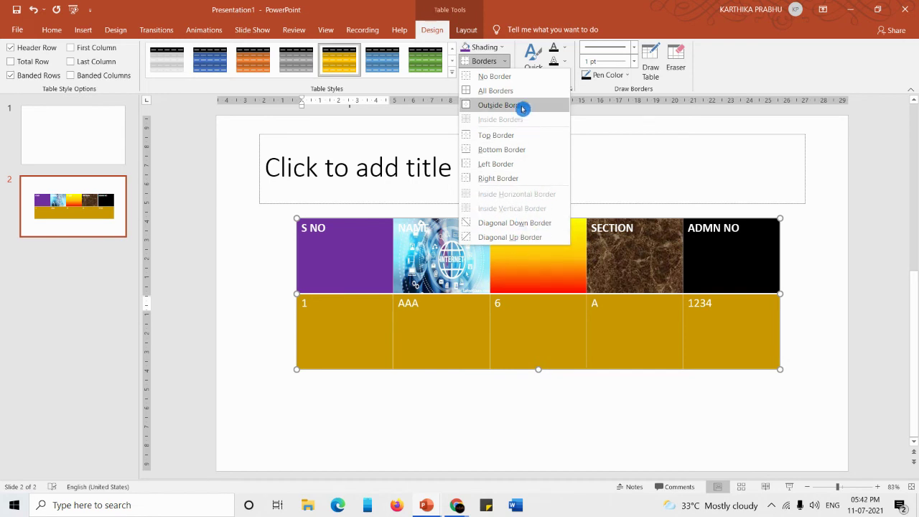
{"action": "left_click", "coordinate": [506, 90]}
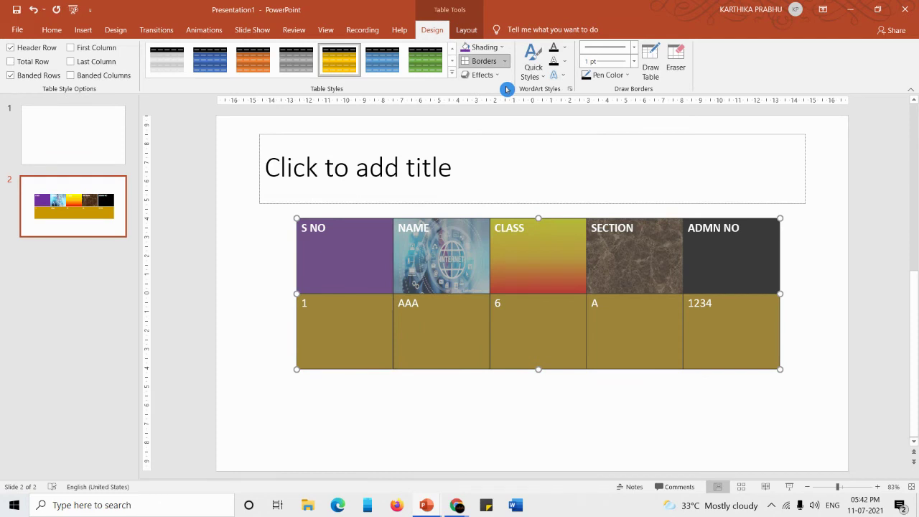
{"action": "key", "text": "Escape"}
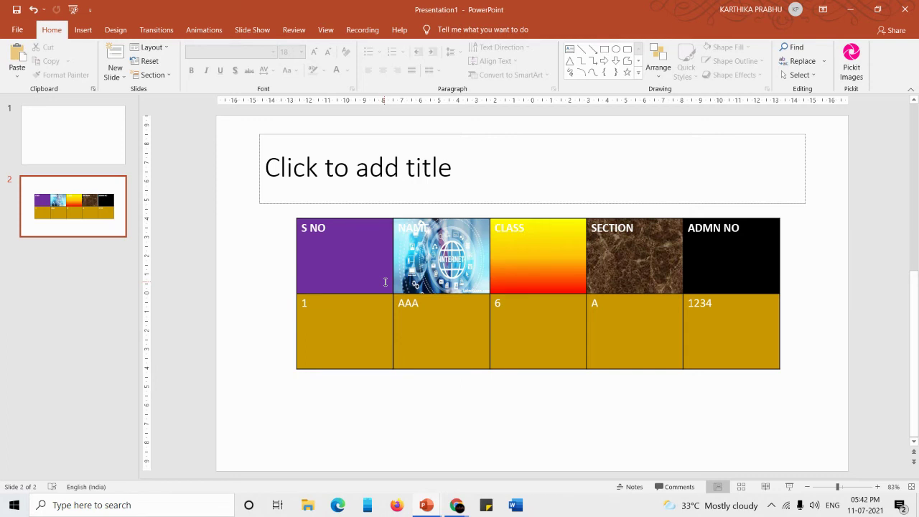
{"action": "left_click_drag", "start_coordinate": [385, 282], "coordinate": [709, 348]}
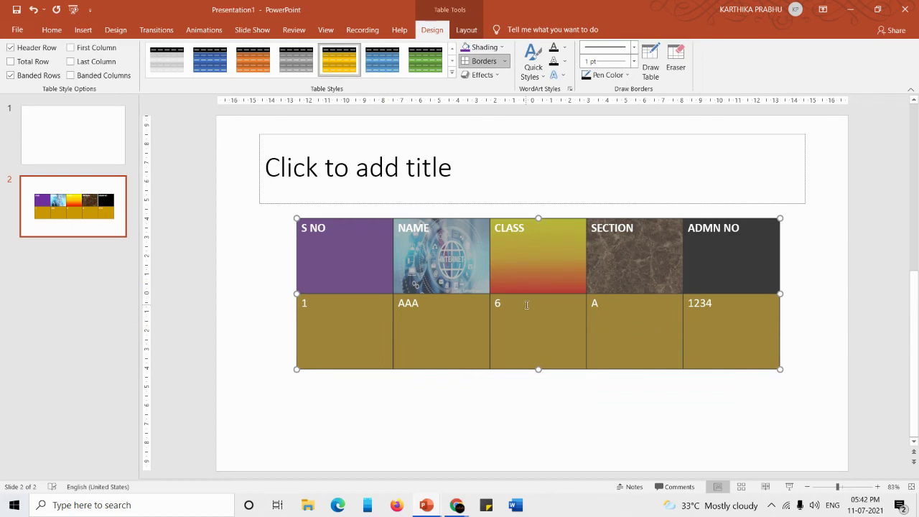
Apply the first Cell Bevel, a Perspective shadow and a Reflection variation to the table
{"action": "left_click", "coordinate": [495, 76]}
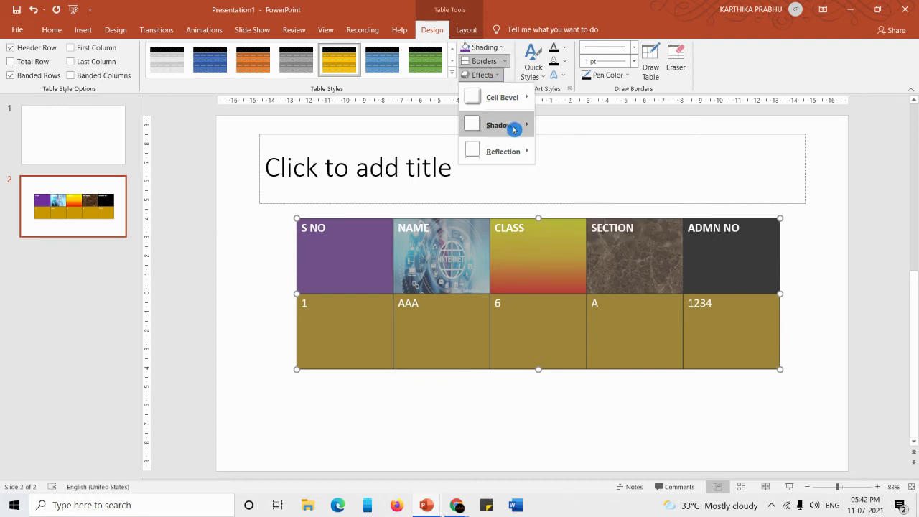
{"action": "mouse_move", "coordinate": [516, 96]}
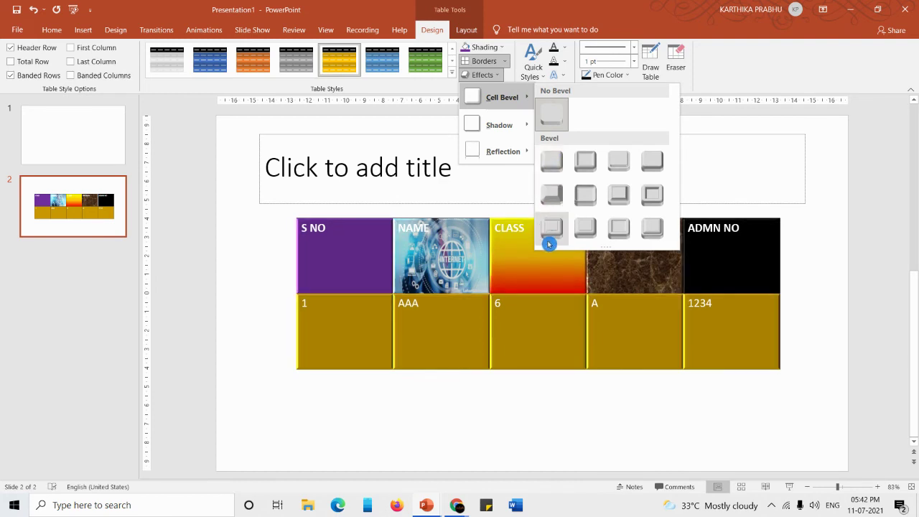
{"action": "left_click", "coordinate": [553, 162]}
{"action": "left_click", "coordinate": [477, 74]}
{"action": "mouse_move", "coordinate": [522, 132]}
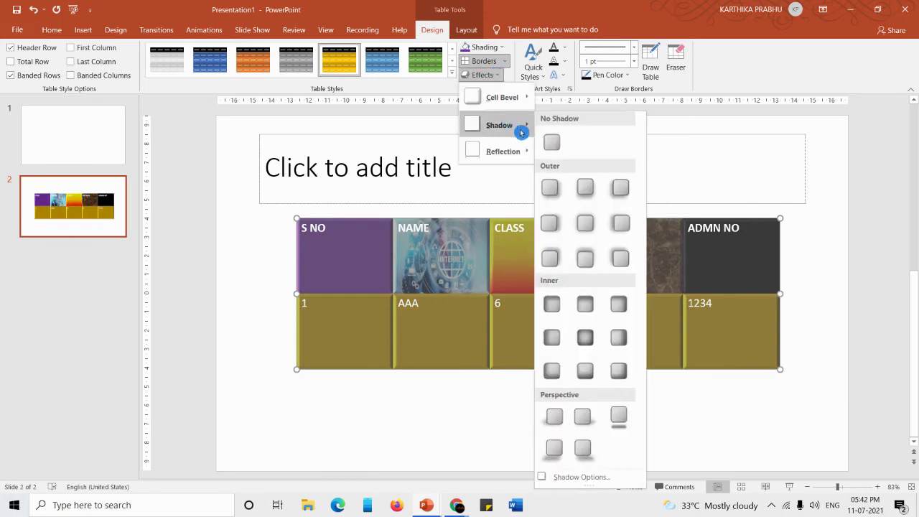
{"action": "left_click", "coordinate": [554, 418]}
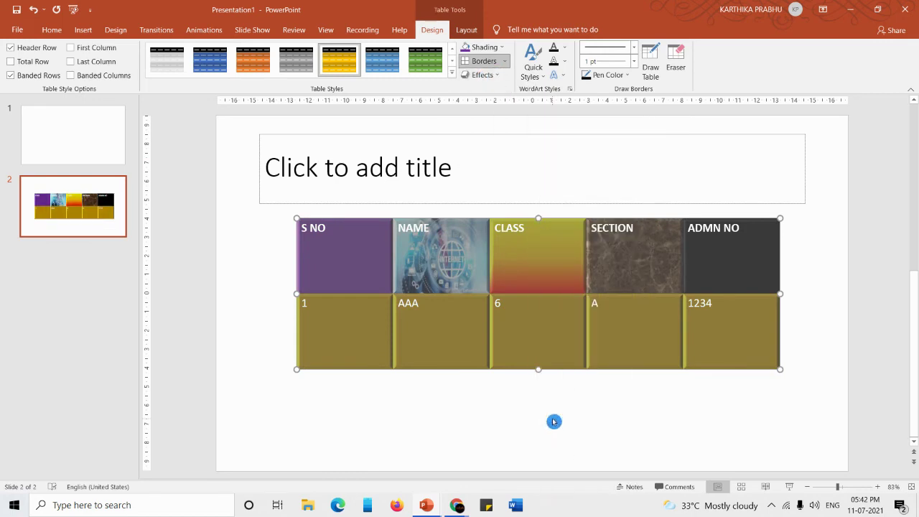
{"action": "left_click", "coordinate": [475, 75]}
{"action": "mouse_move", "coordinate": [515, 156]}
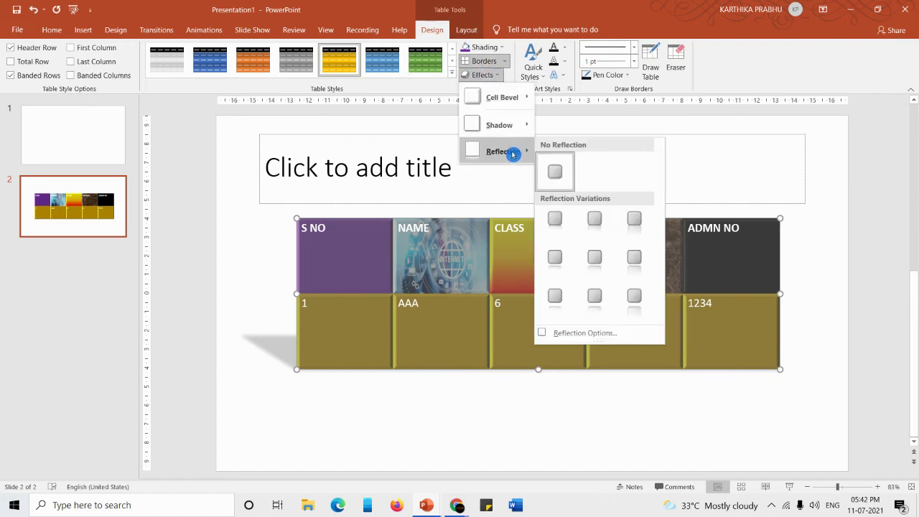
{"action": "left_click", "coordinate": [593, 303]}
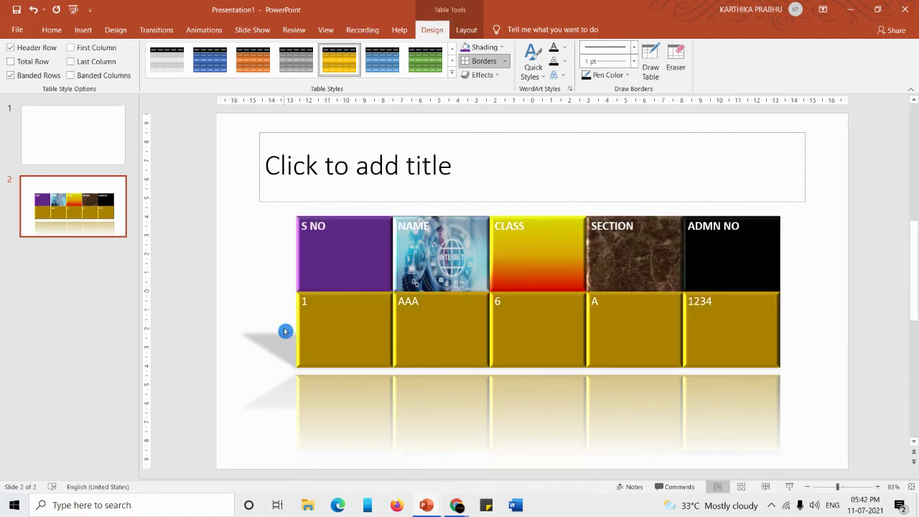
{"action": "left_click", "coordinate": [365, 220]}
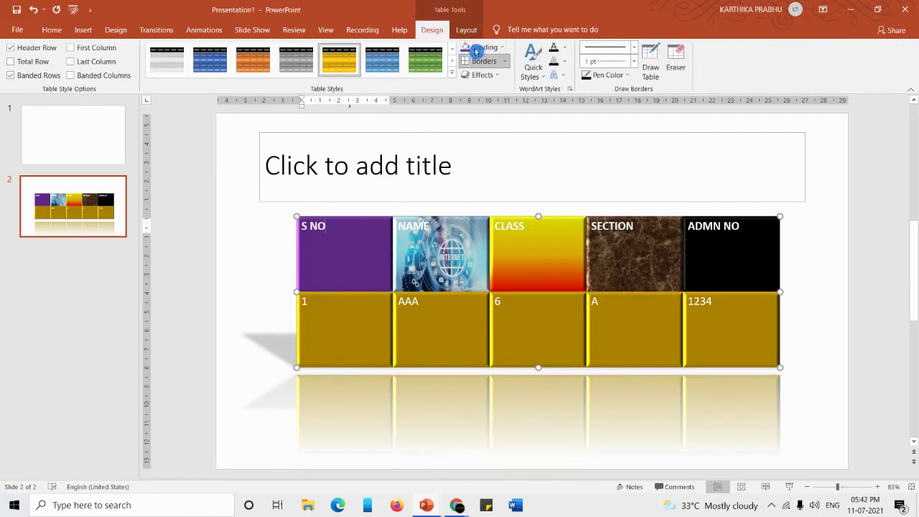
{"action": "left_click", "coordinate": [466, 29]}
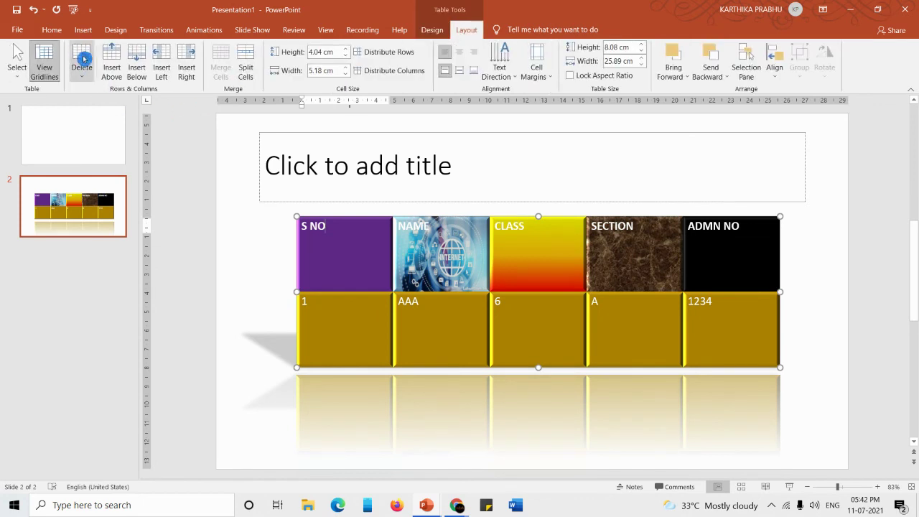
{"action": "left_click", "coordinate": [42, 69]}
{"action": "left_click", "coordinate": [82, 68]}
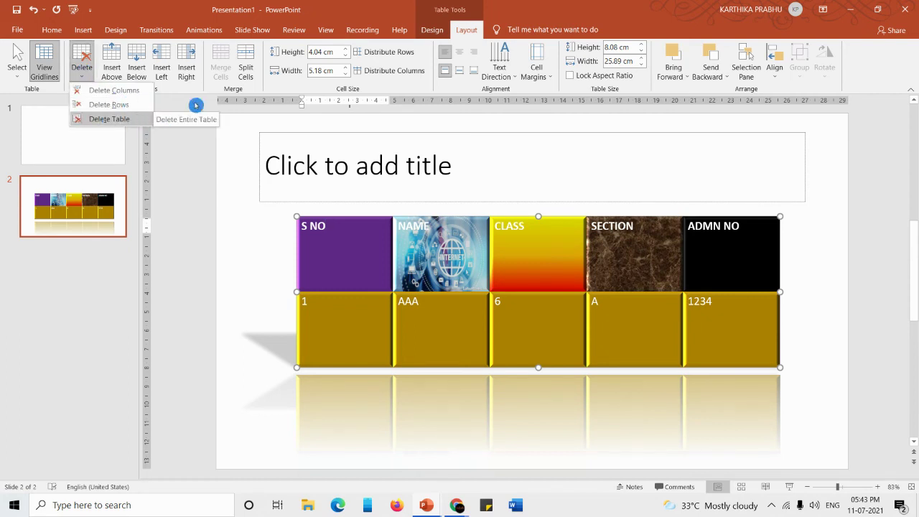
{"action": "left_click", "coordinate": [752, 315]}
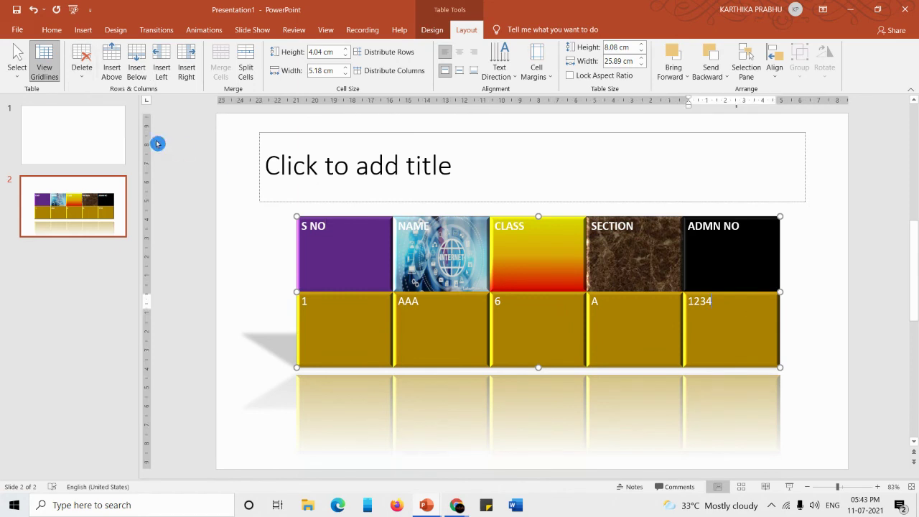
{"action": "left_click", "coordinate": [94, 75]}
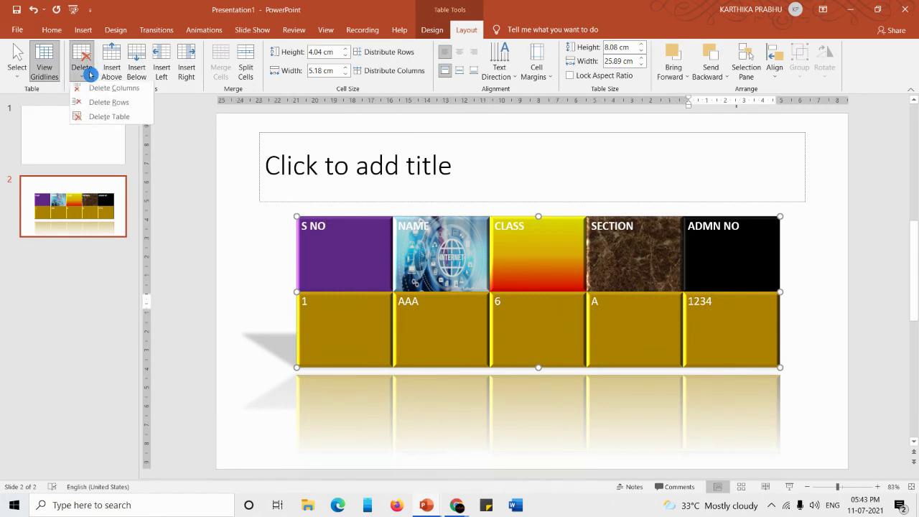
{"action": "left_click", "coordinate": [108, 91]}
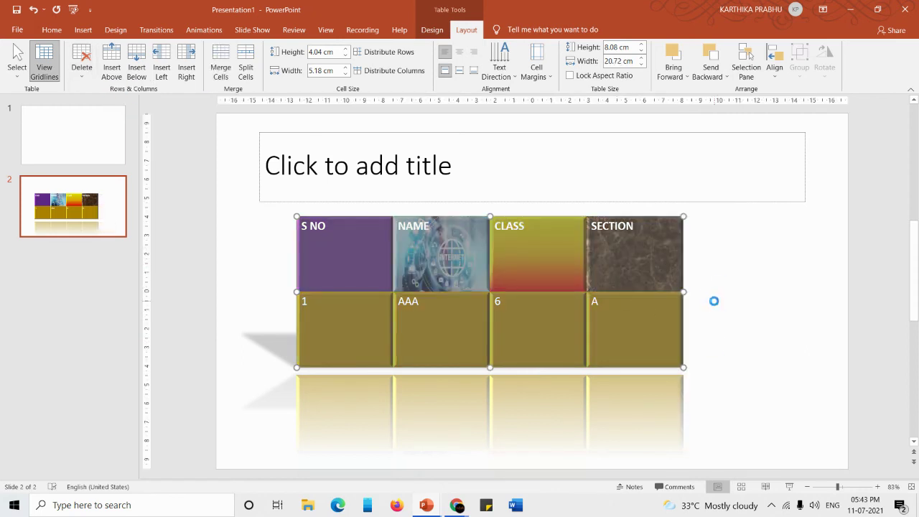
{"action": "key", "text": "ctrl+z"}
{"action": "left_click", "coordinate": [74, 71]}
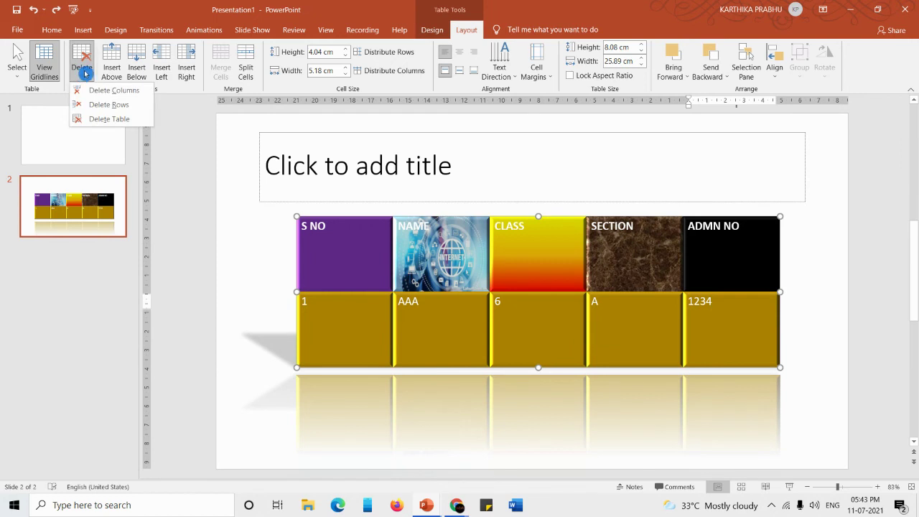
{"action": "left_click", "coordinate": [96, 104]}
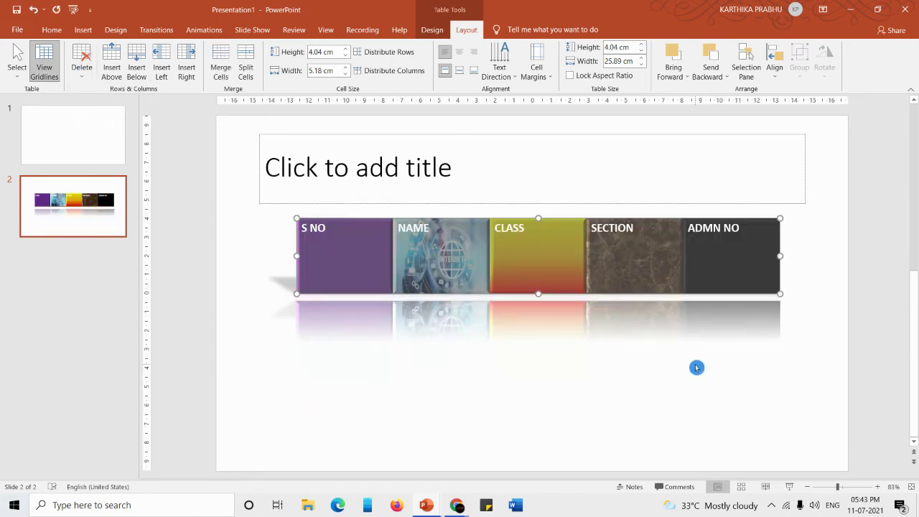
{"action": "key", "text": "ctrl+z"}
{"action": "left_click", "coordinate": [81, 72]}
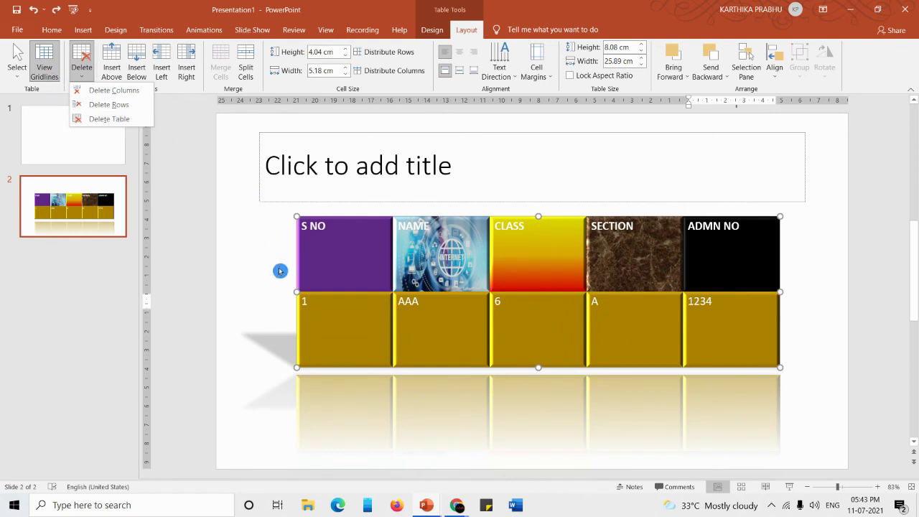
{"action": "left_click", "coordinate": [346, 277]}
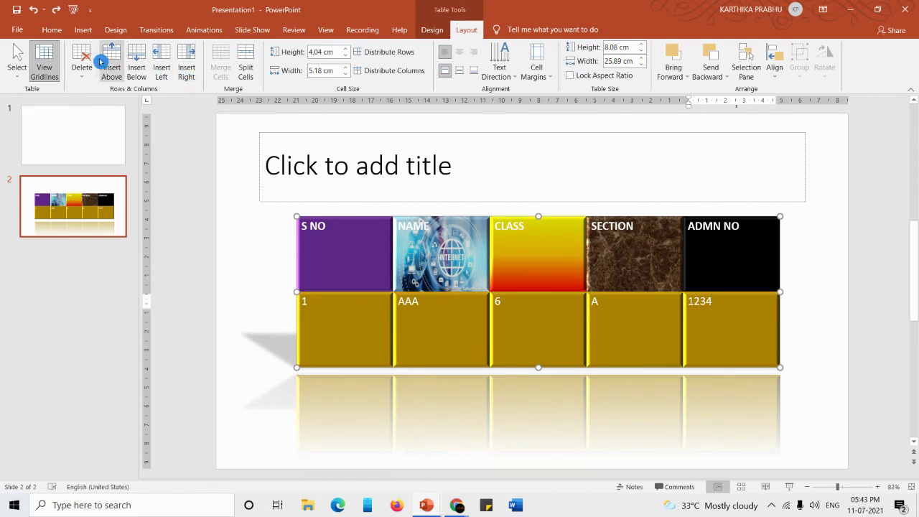
{"action": "left_click", "coordinate": [470, 336]}
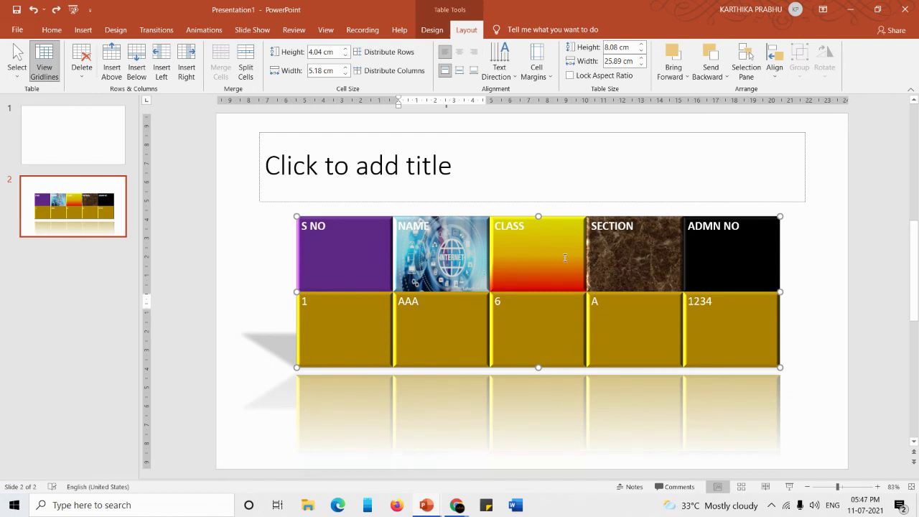
{"action": "left_click", "coordinate": [531, 253]}
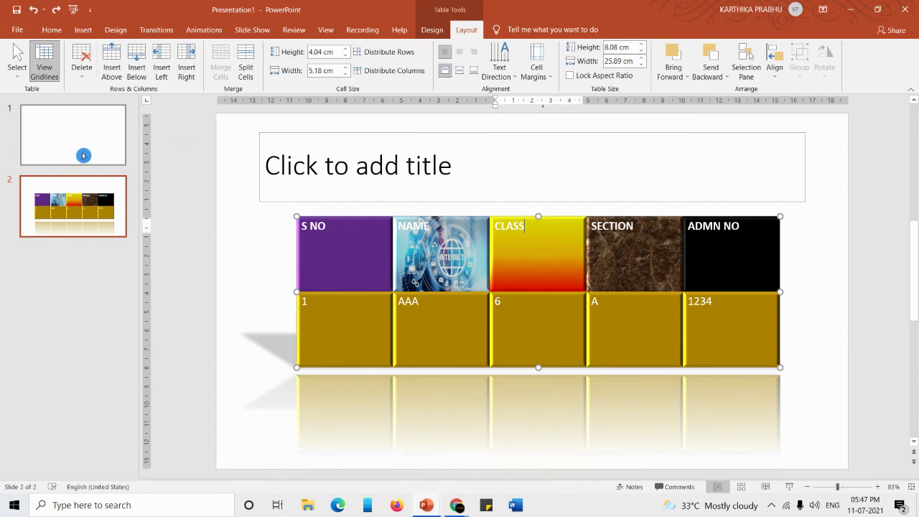
{"action": "left_click", "coordinate": [112, 56]}
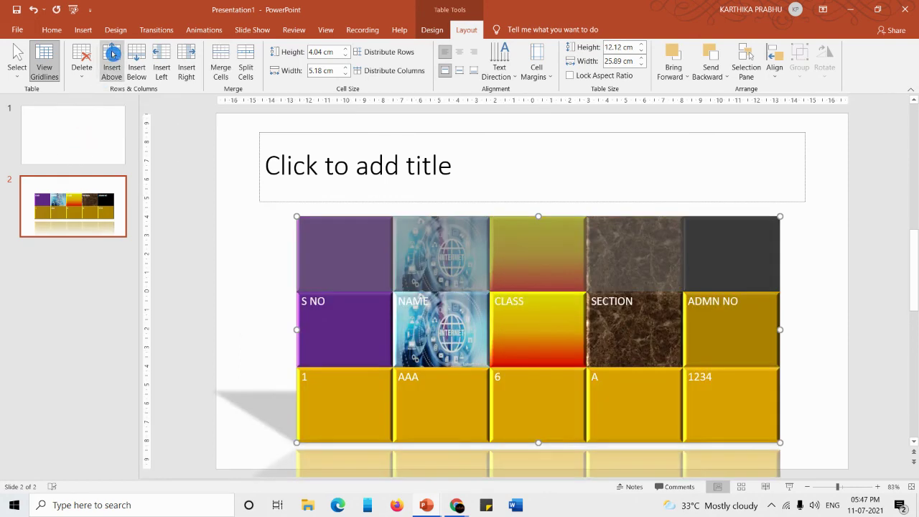
{"action": "left_click", "coordinate": [517, 260]}
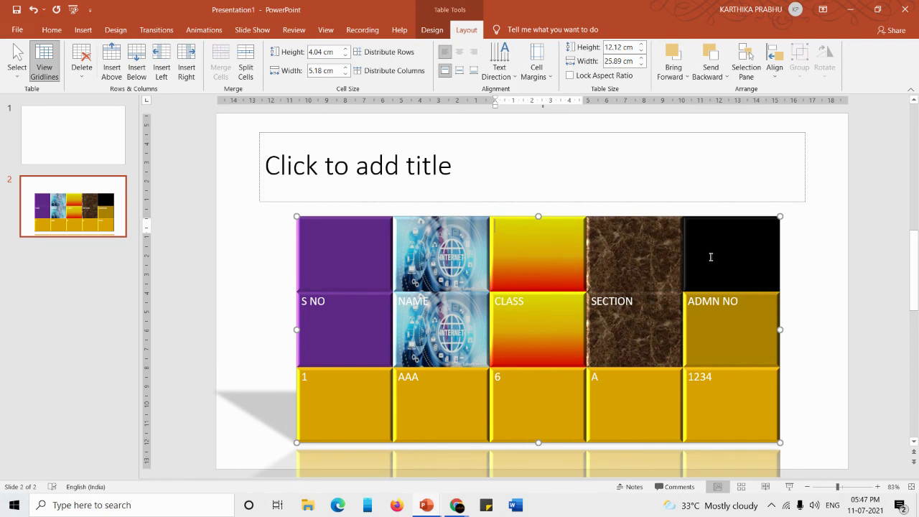
{"action": "key", "text": "ctrl+z"}
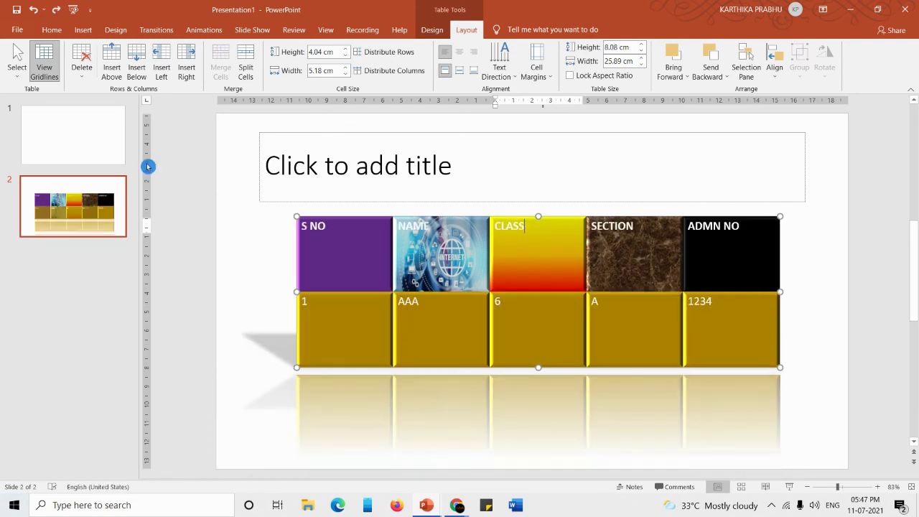
{"action": "left_click", "coordinate": [138, 66]}
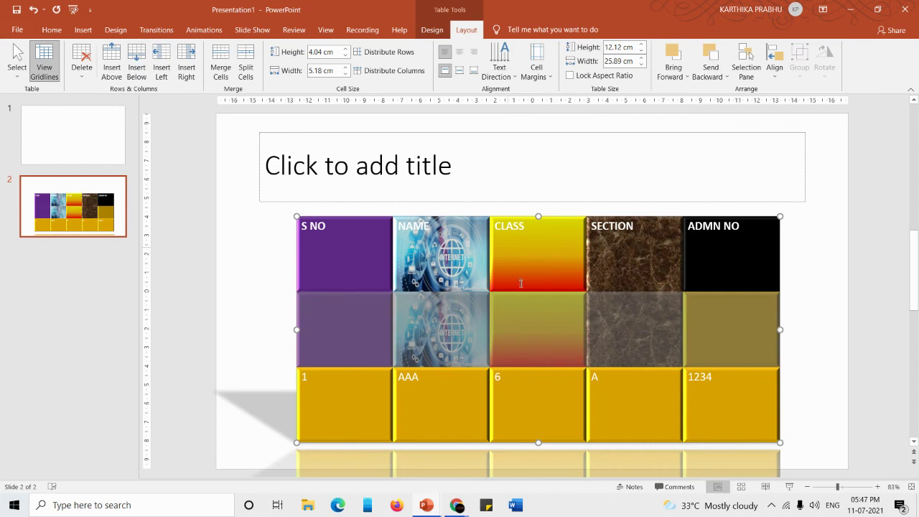
{"action": "left_click", "coordinate": [501, 358]}
{"action": "key", "text": "ctrl+z"}
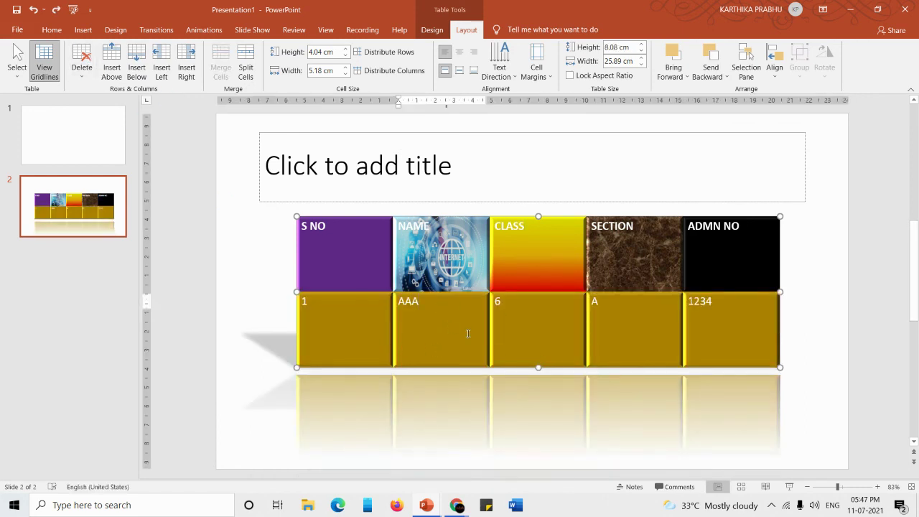
{"action": "left_click", "coordinate": [117, 54]}
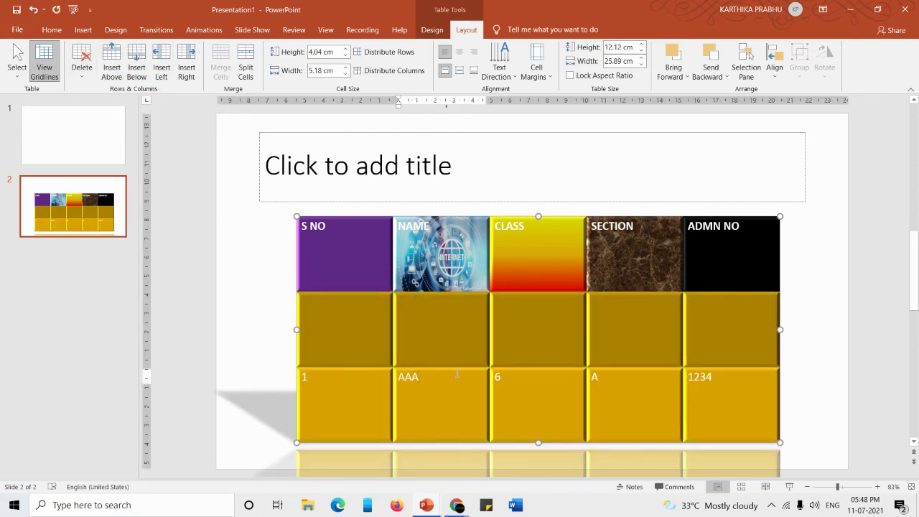
{"action": "left_click", "coordinate": [462, 332]}
{"action": "key", "text": "ctrl+z"}
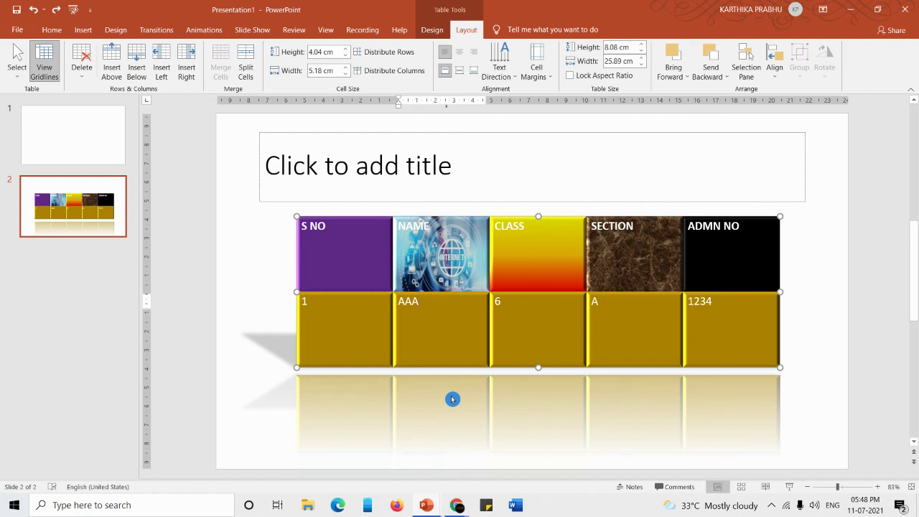
{"action": "left_click", "coordinate": [641, 249]}
{"action": "left_click", "coordinate": [167, 69]}
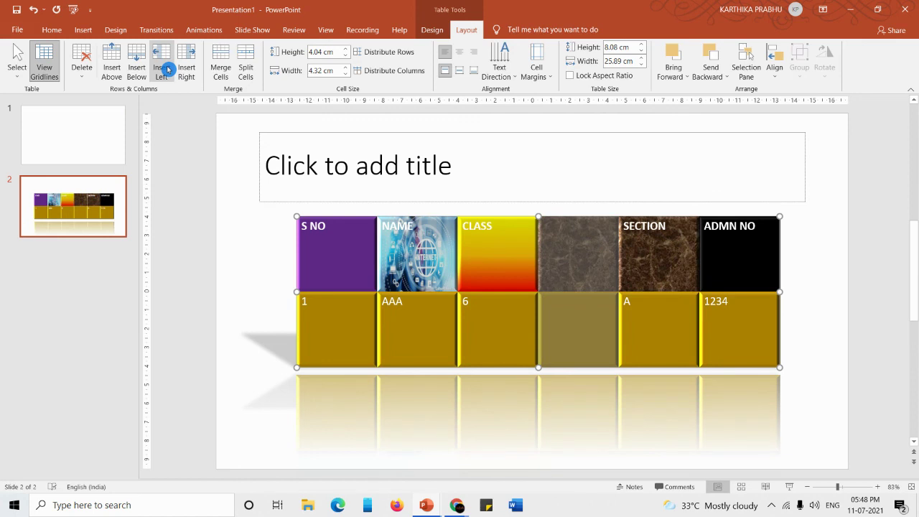
{"action": "left_click", "coordinate": [578, 253]}
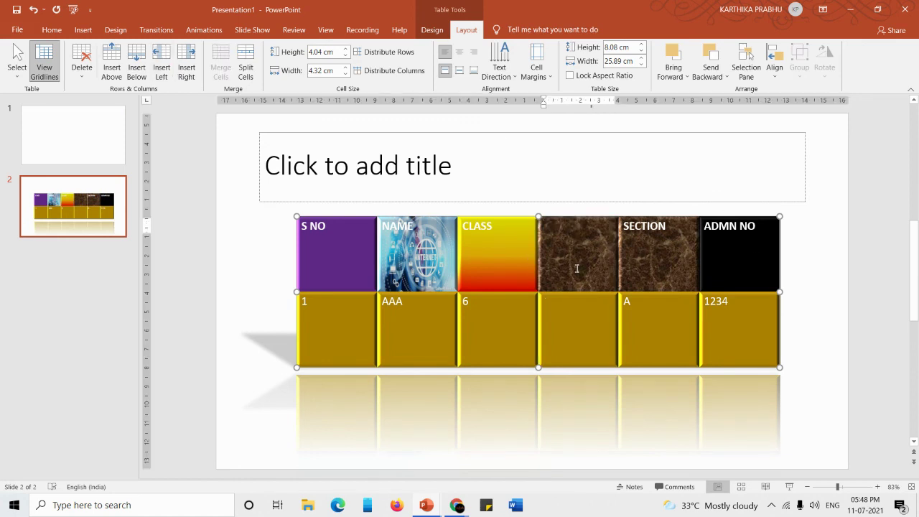
{"action": "key", "text": "ctrl+z"}
{"action": "left_click", "coordinate": [186, 67]}
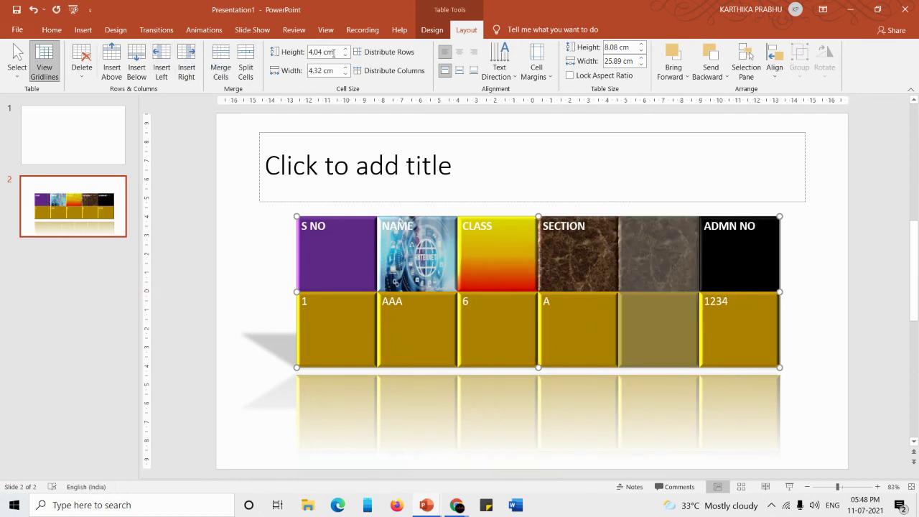
{"action": "left_click", "coordinate": [653, 260]}
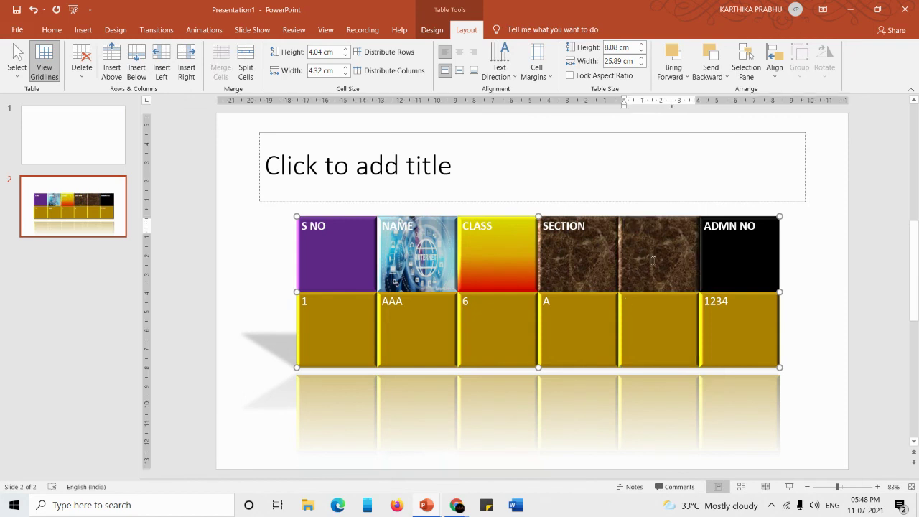
{"action": "key", "text": "ctrl+z"}
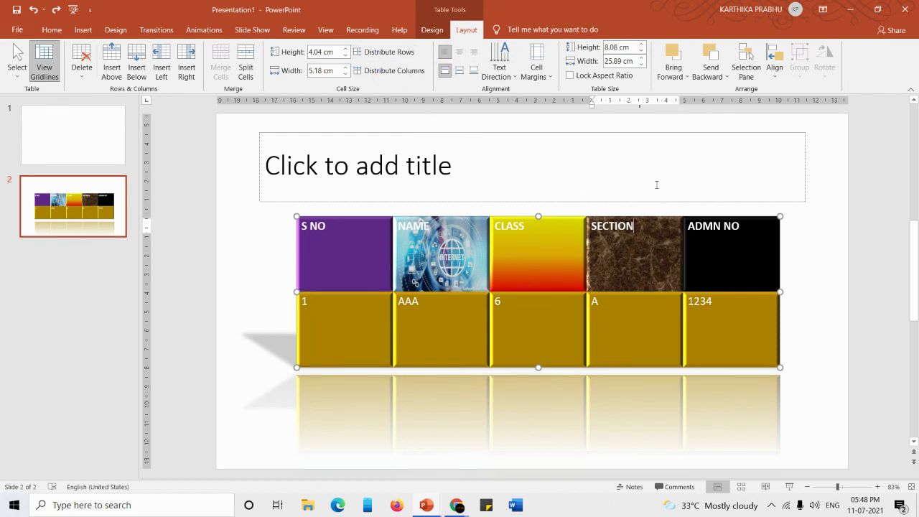
Centre the SECTION header horizontally and vertically, and rotate its text 90°
{"action": "left_click", "coordinate": [459, 52]}
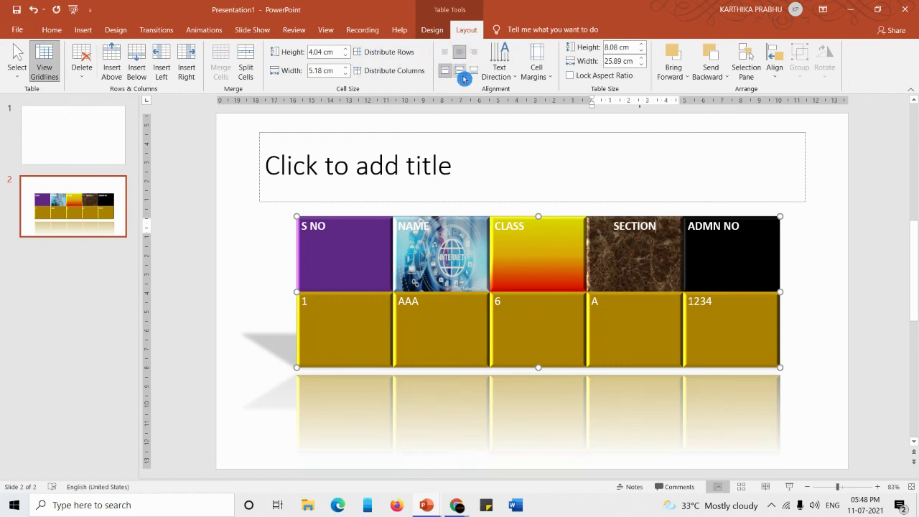
{"action": "left_click", "coordinate": [463, 74]}
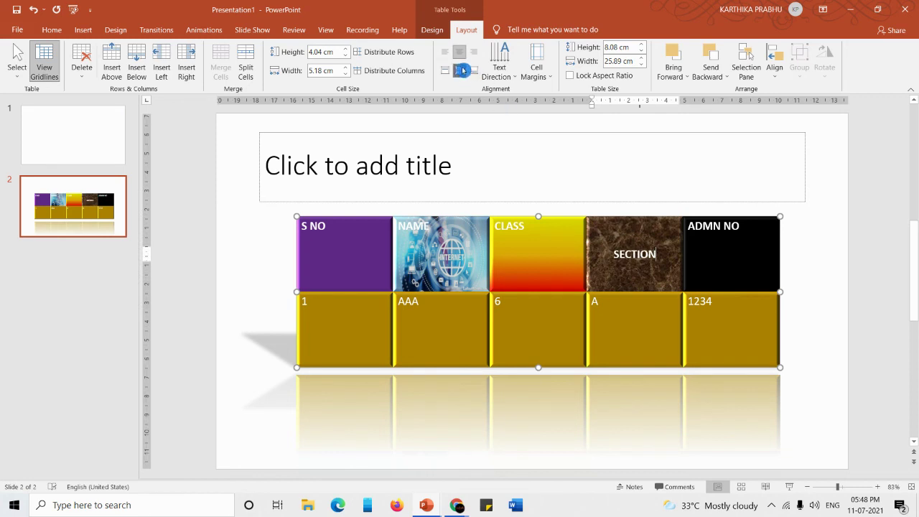
{"action": "left_click", "coordinate": [503, 70]}
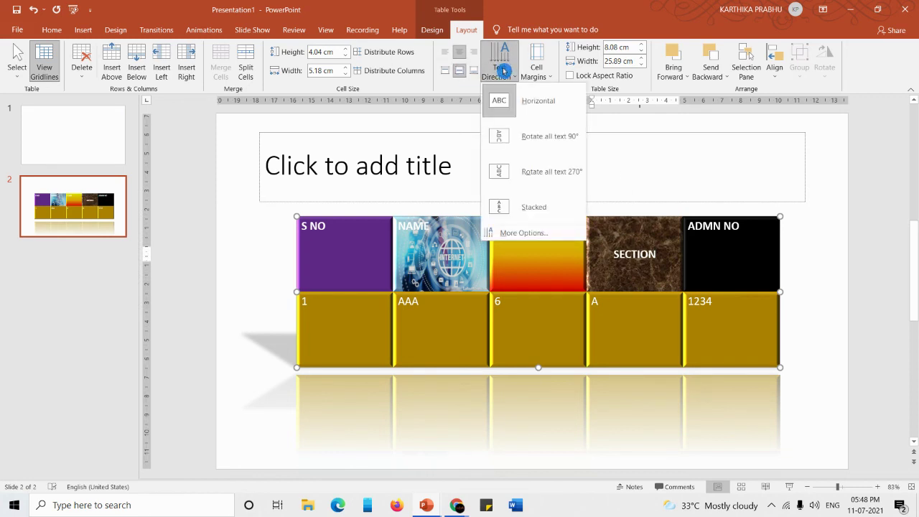
{"action": "left_click", "coordinate": [533, 138]}
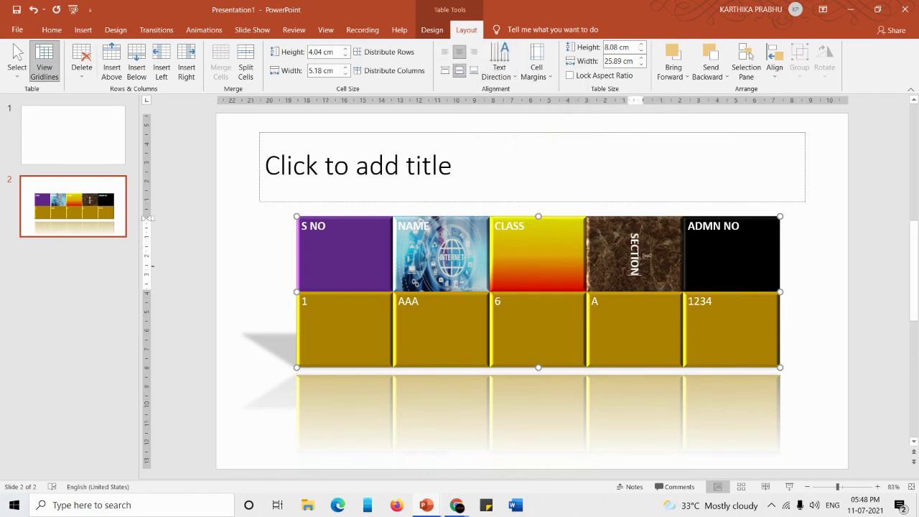